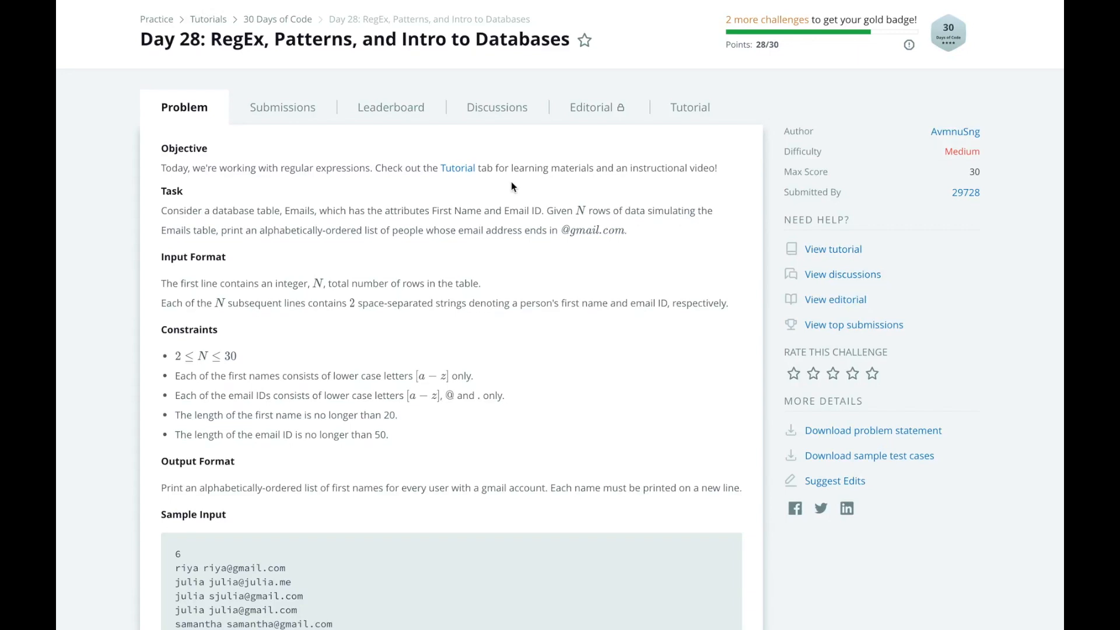
pyautogui.click(558, 231)
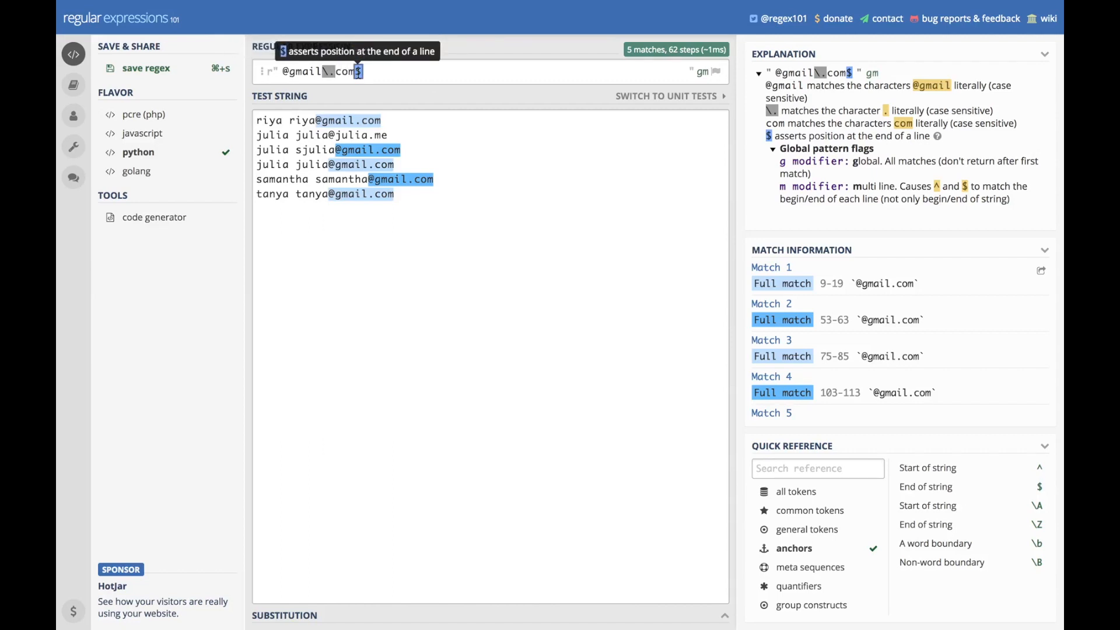
pyautogui.click(394, 195)
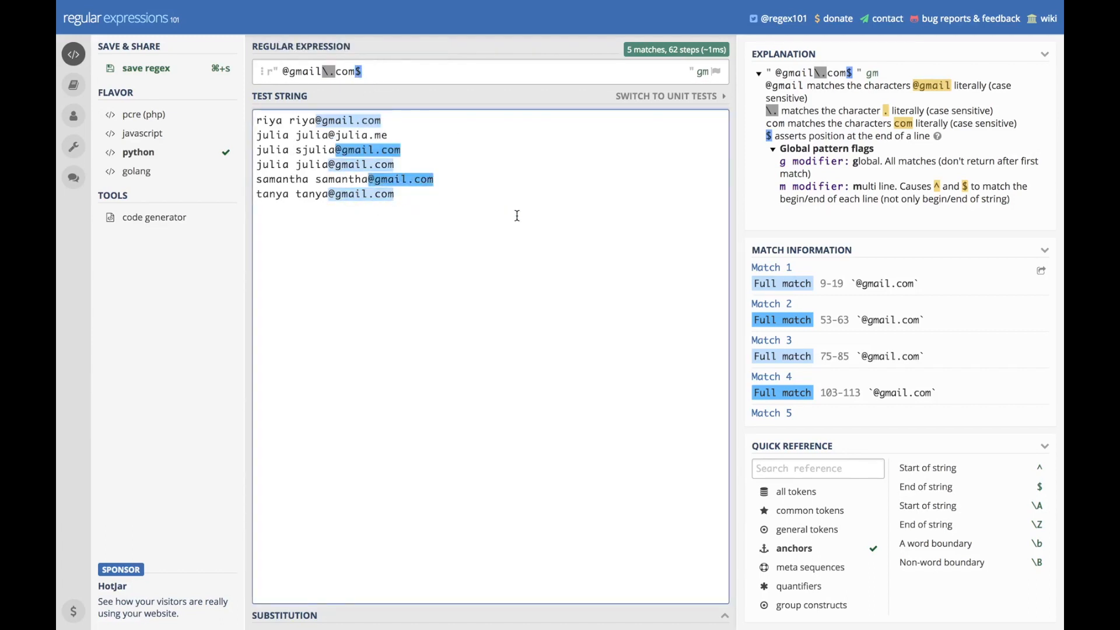
pyautogui.write('asdf')
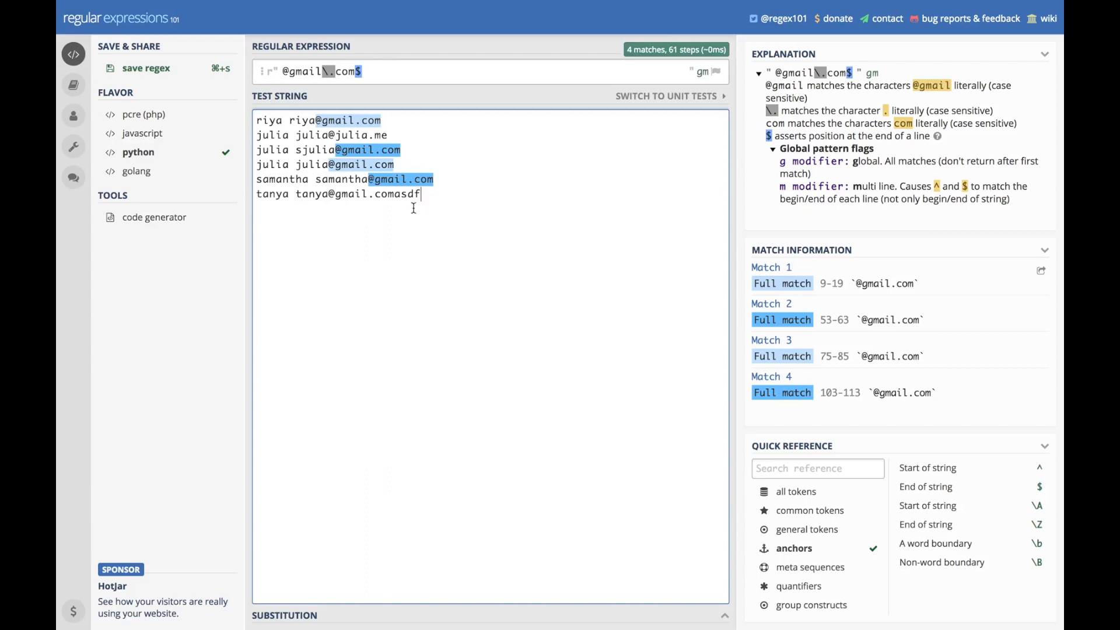
pyautogui.keyDown('shift'); pyautogui.click(394, 194); pyautogui.keyUp('shift')
pyautogui.press('BackSpace')
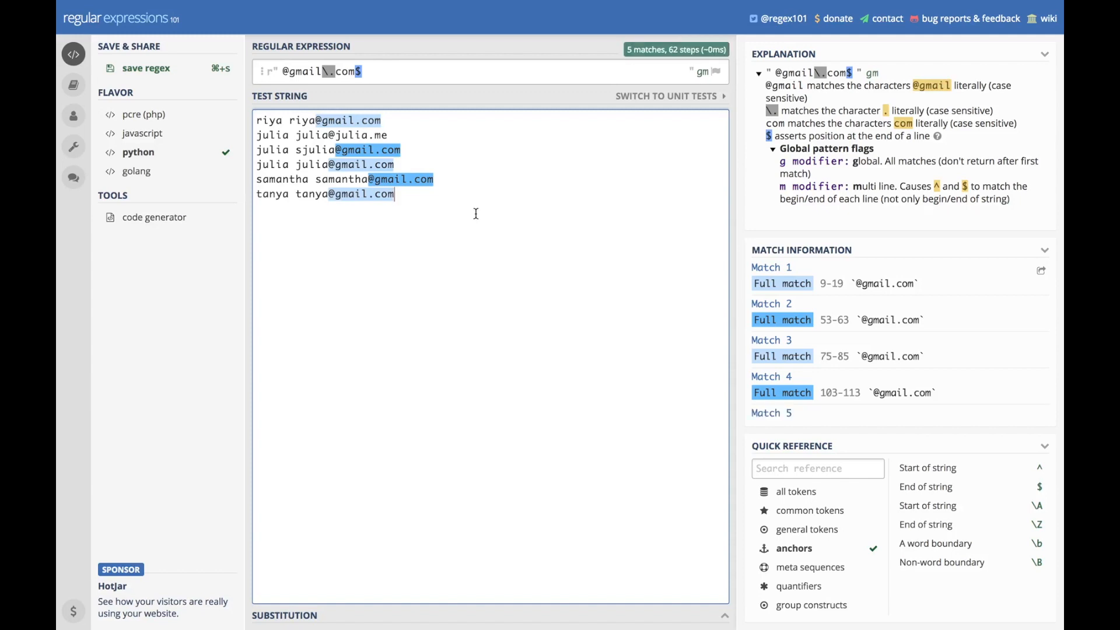
pyautogui.click(376, 72)
pyautogui.tripleClick(299, 72)
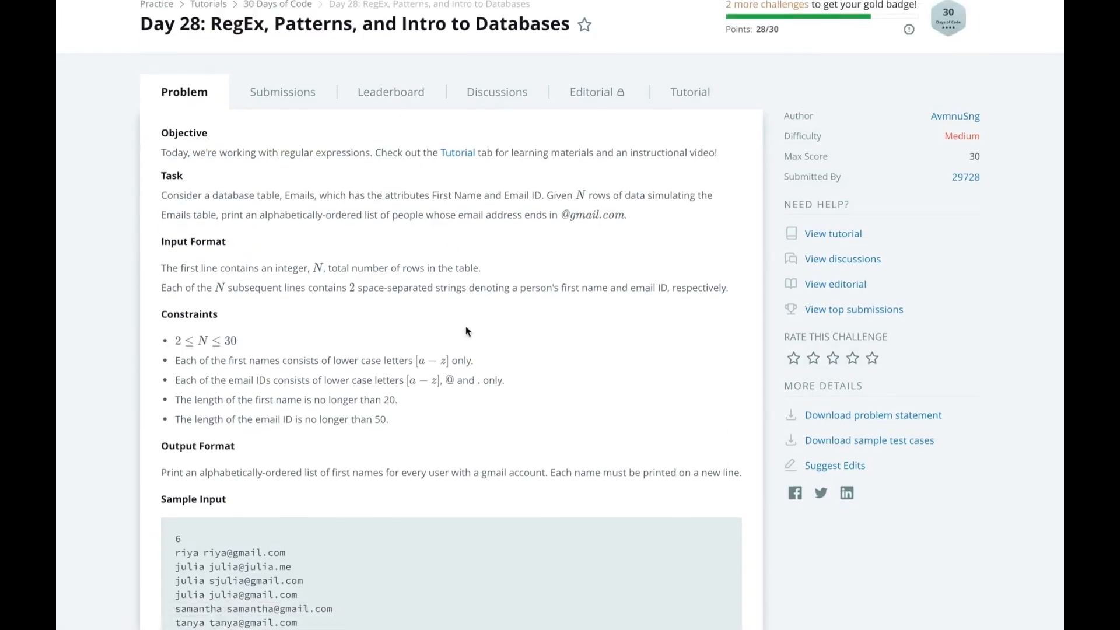
pyautogui.scroll(-2, 465, 331)
pyautogui.scroll(-5, 466, 332)
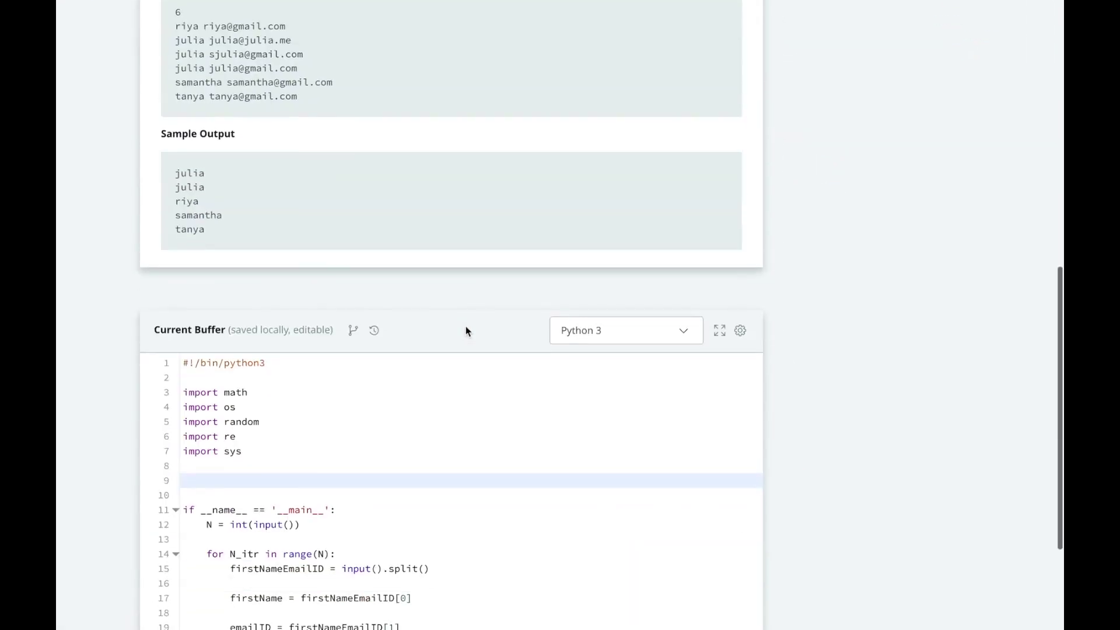
pyautogui.click(340, 532)
pyautogui.click(425, 528)
pyautogui.press('Return')
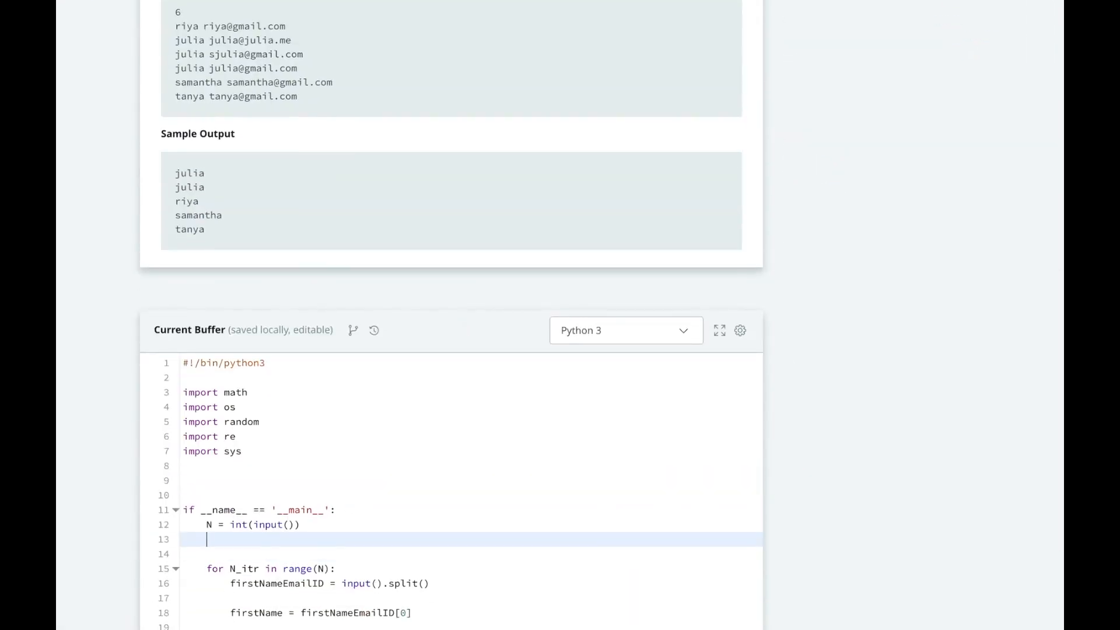
pyautogui.press('Return')
pyautogui.write('patter')
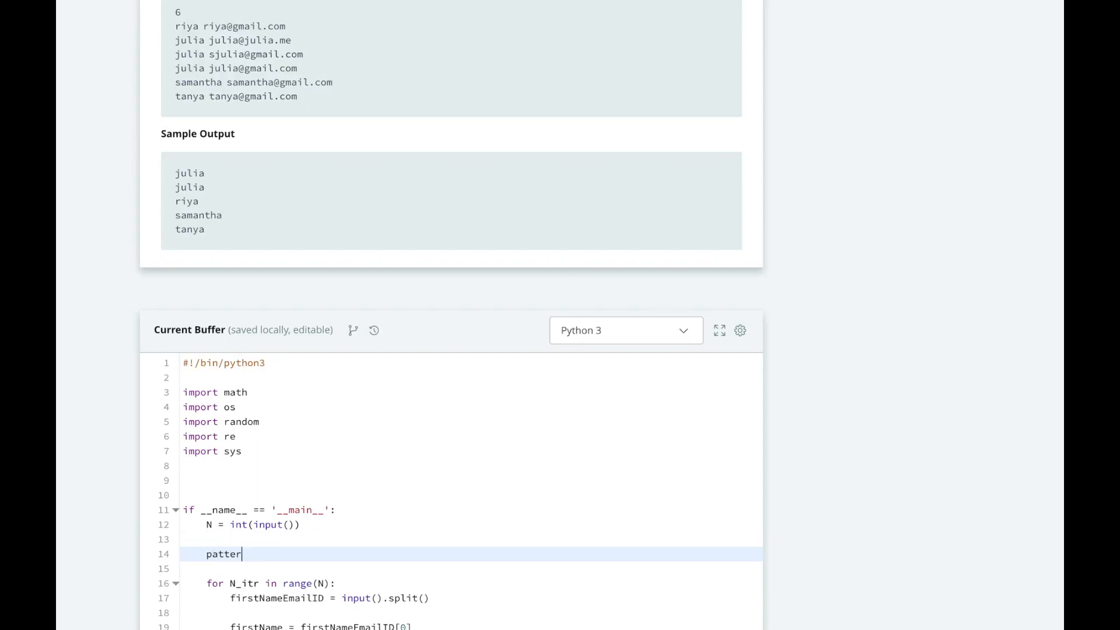
pyautogui.write('n = r"')
pyautogui.write('@gmail\\.com$"')
pyautogui.scroll(-1, 390, 540)
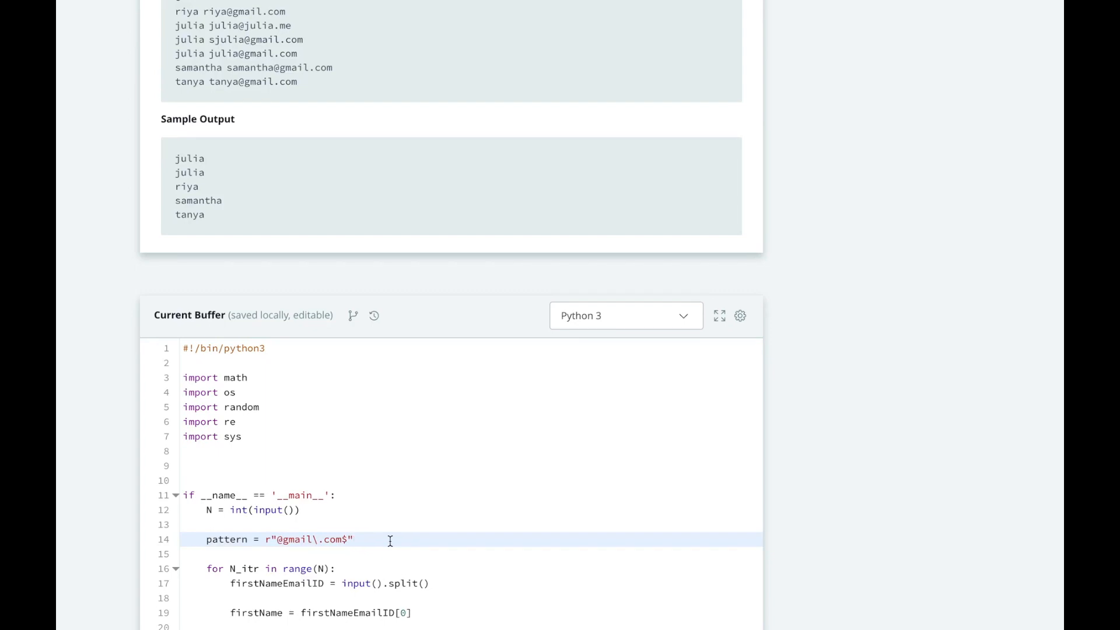
pyautogui.scroll(3, 391, 541)
pyautogui.scroll(1, 390, 541)
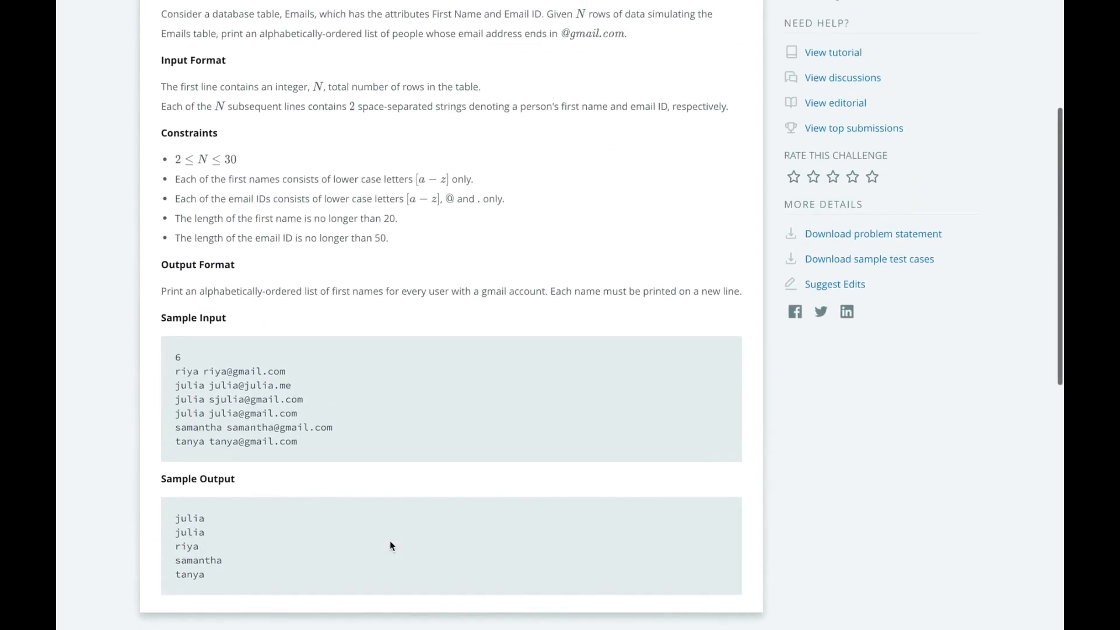
pyautogui.scroll(1, 390, 541)
pyautogui.scroll(1, 389, 545)
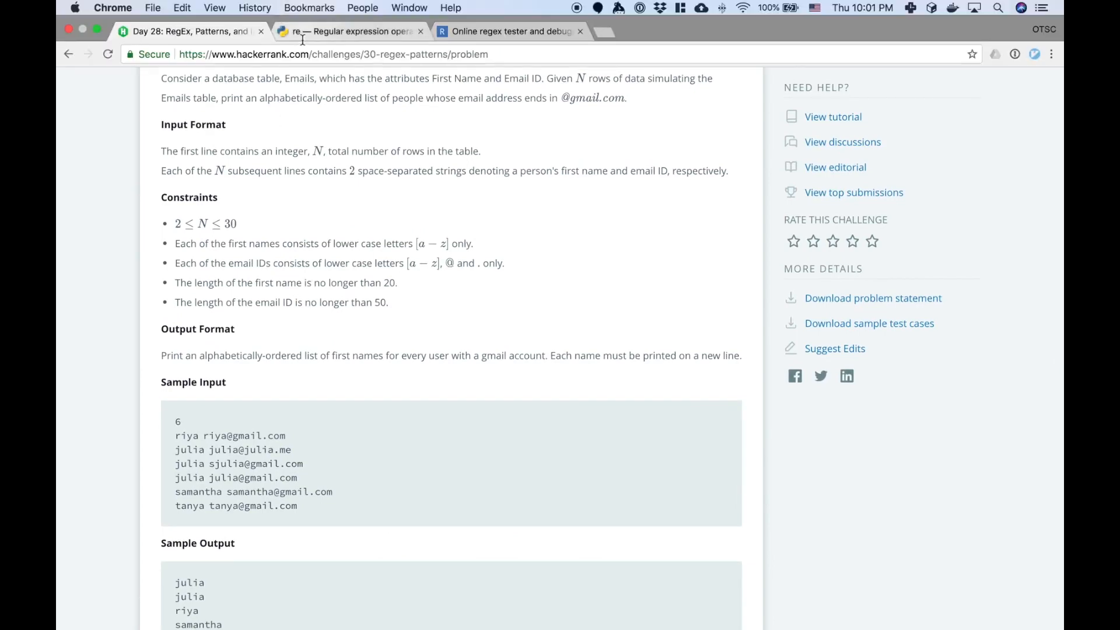
pyautogui.click(302, 28)
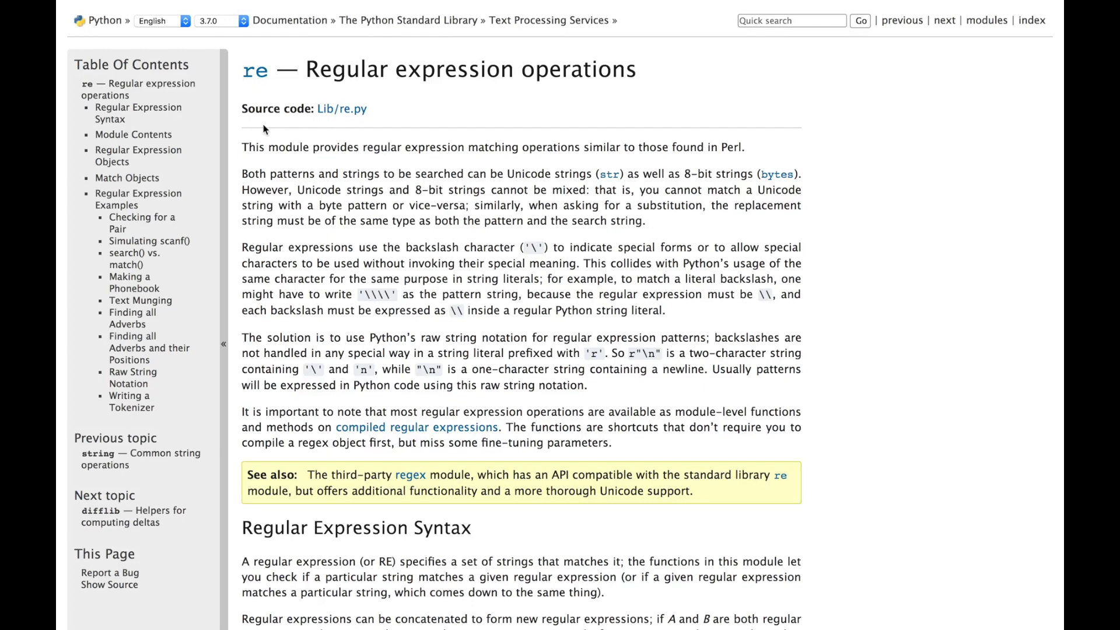
pyautogui.click(140, 135)
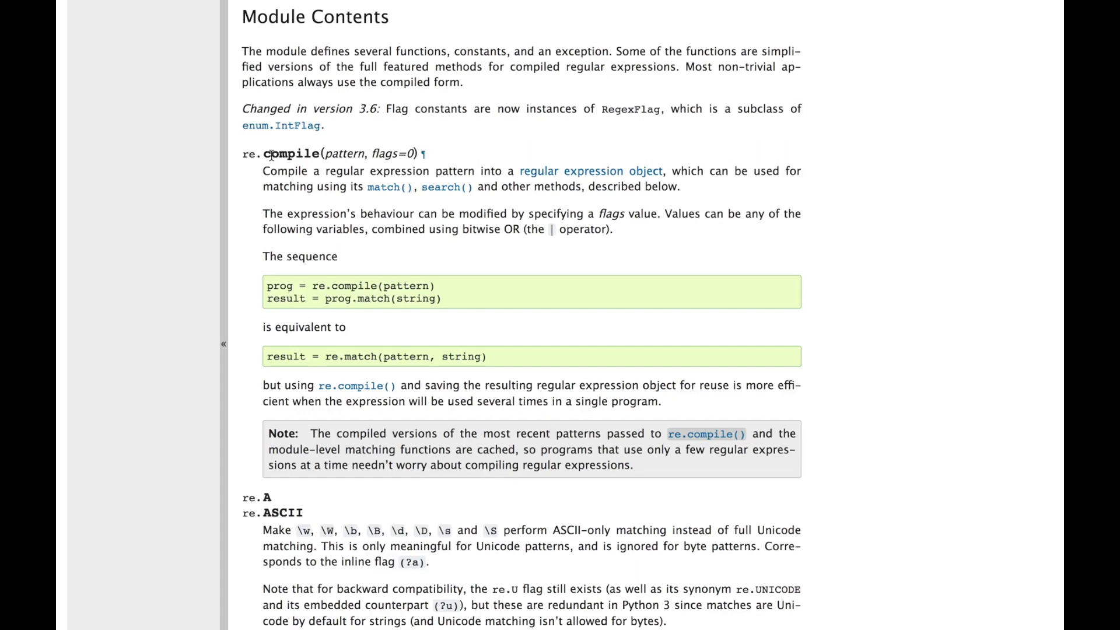
pyautogui.doubleClick(271, 153)
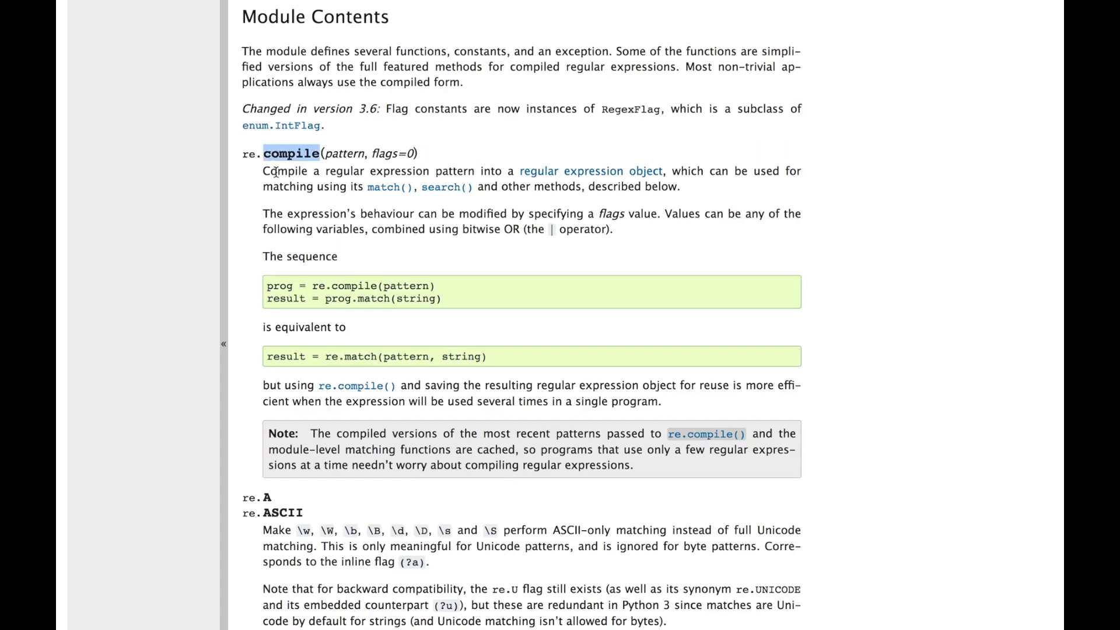
pyautogui.click(286, 203)
pyautogui.doubleClick(398, 285)
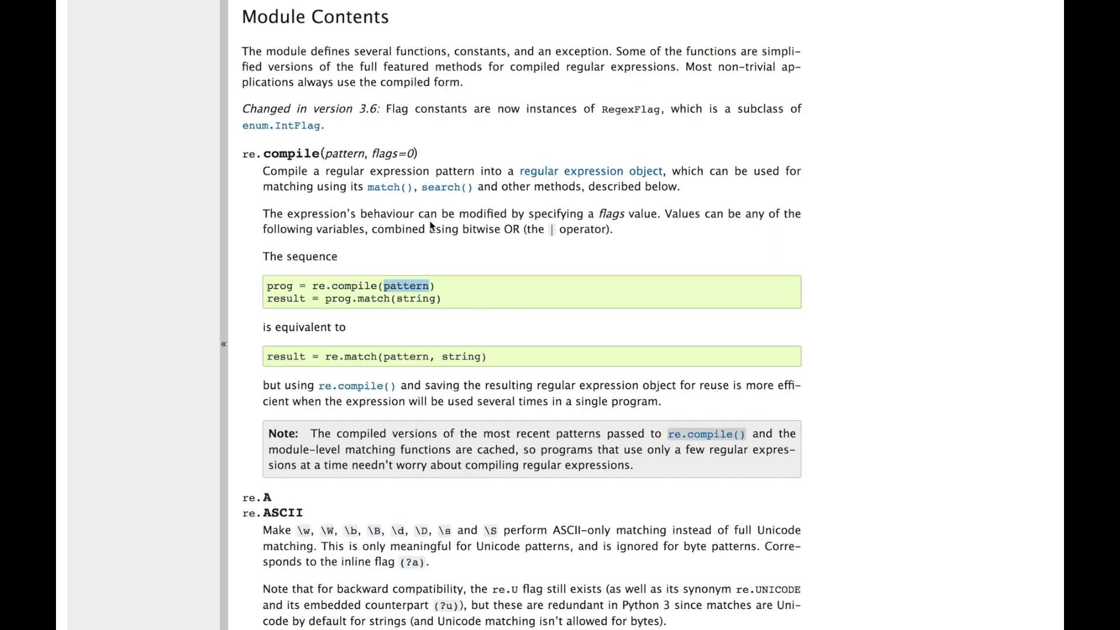
pyautogui.doubleClick(278, 286)
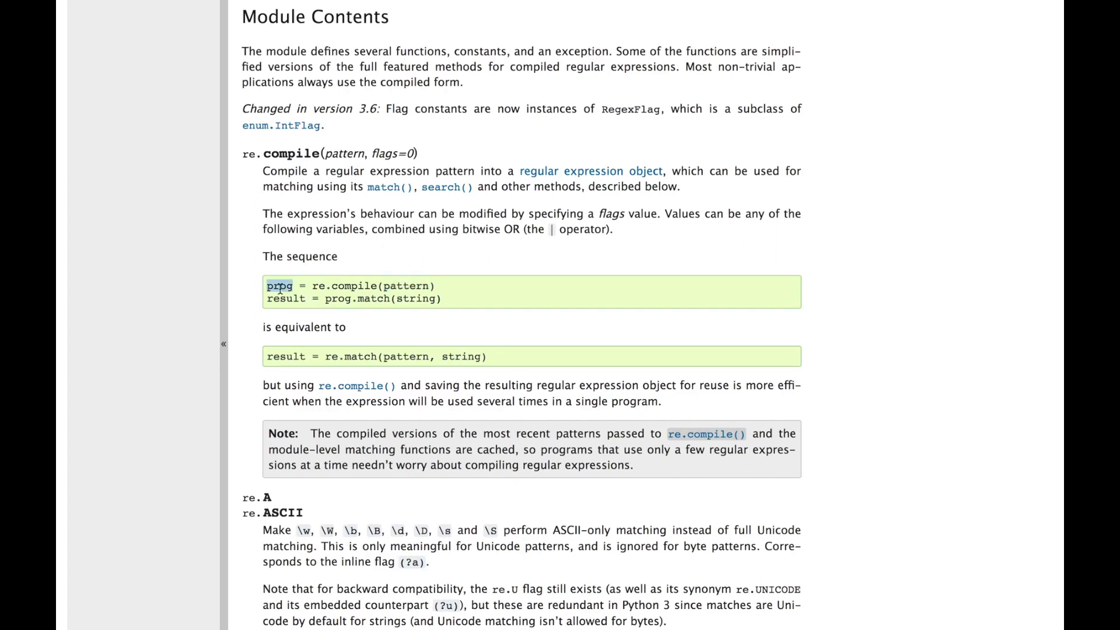
pyautogui.doubleClick(372, 298)
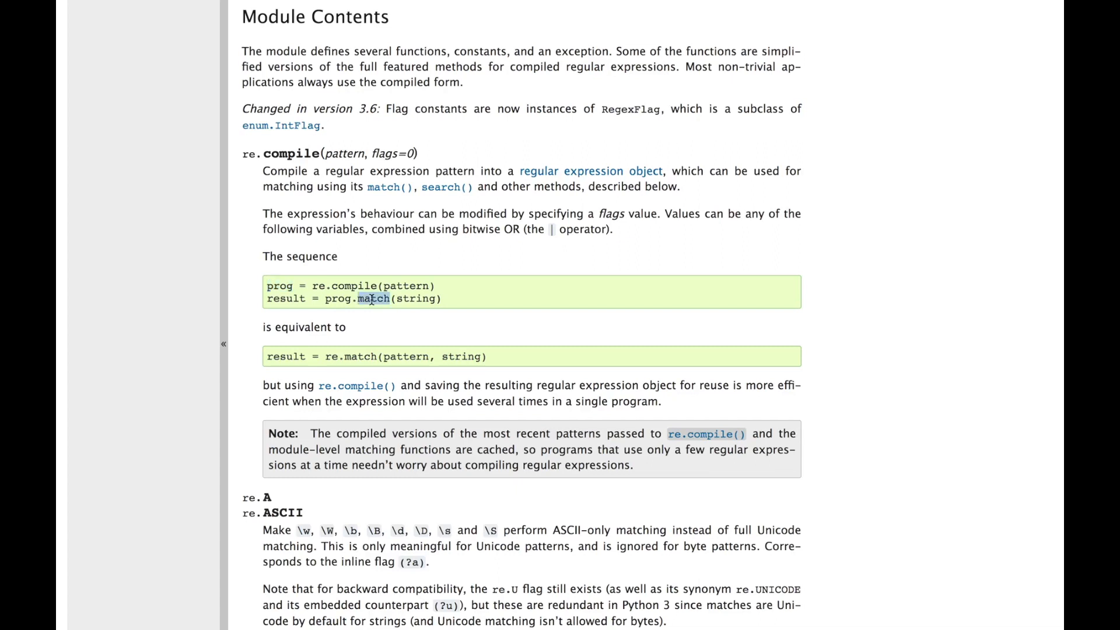
pyautogui.doubleClick(410, 299)
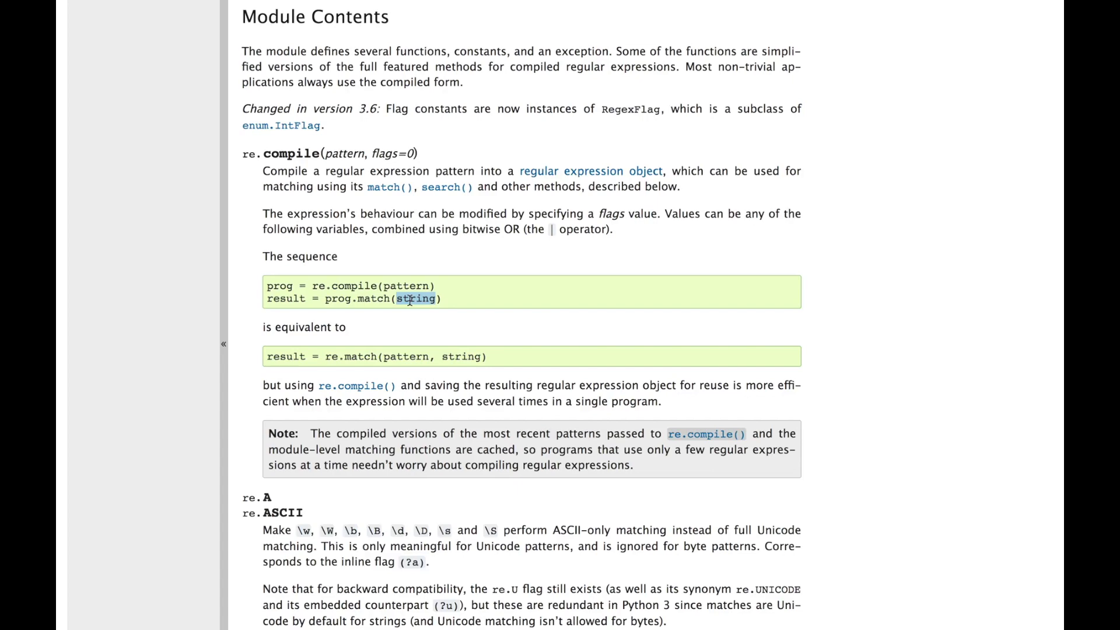
pyautogui.click(445, 187)
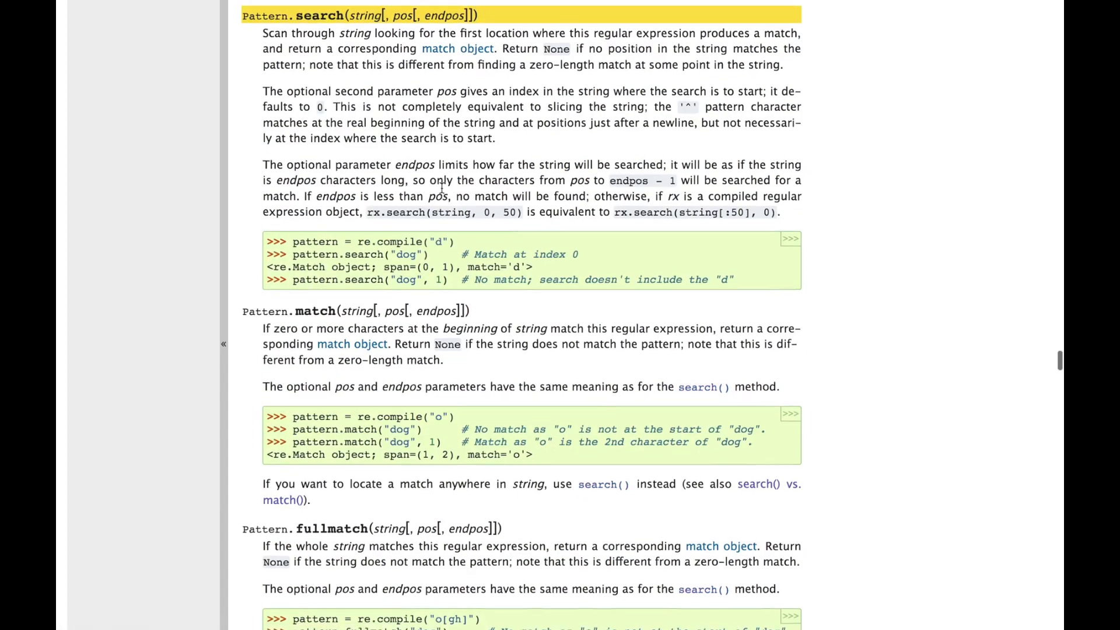
pyautogui.scroll(1, 442, 186)
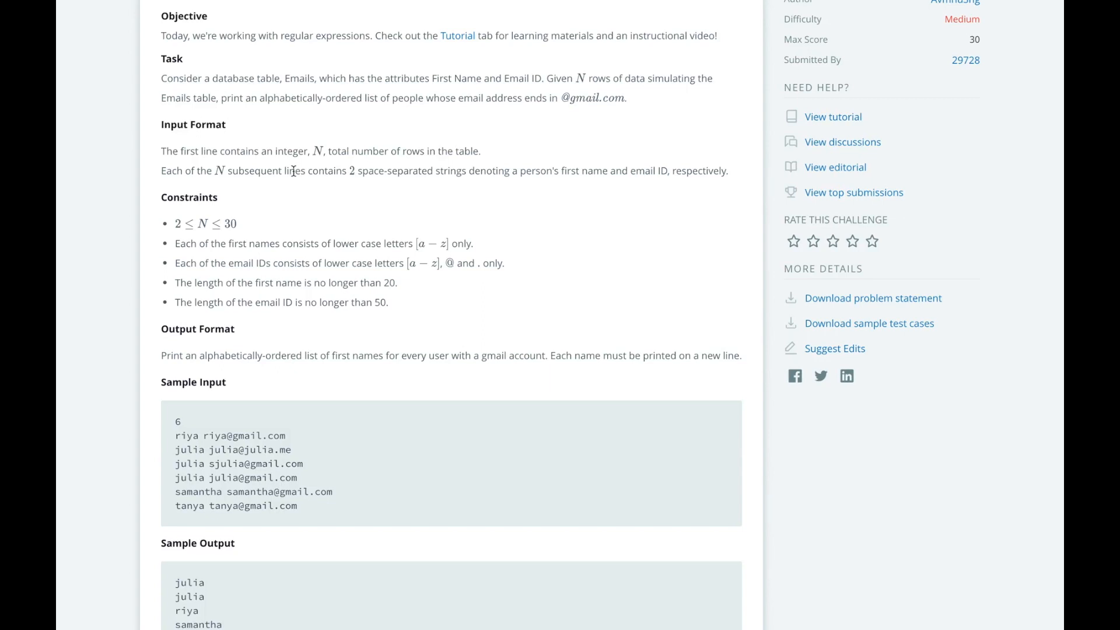
pyautogui.scroll(-1, 294, 176)
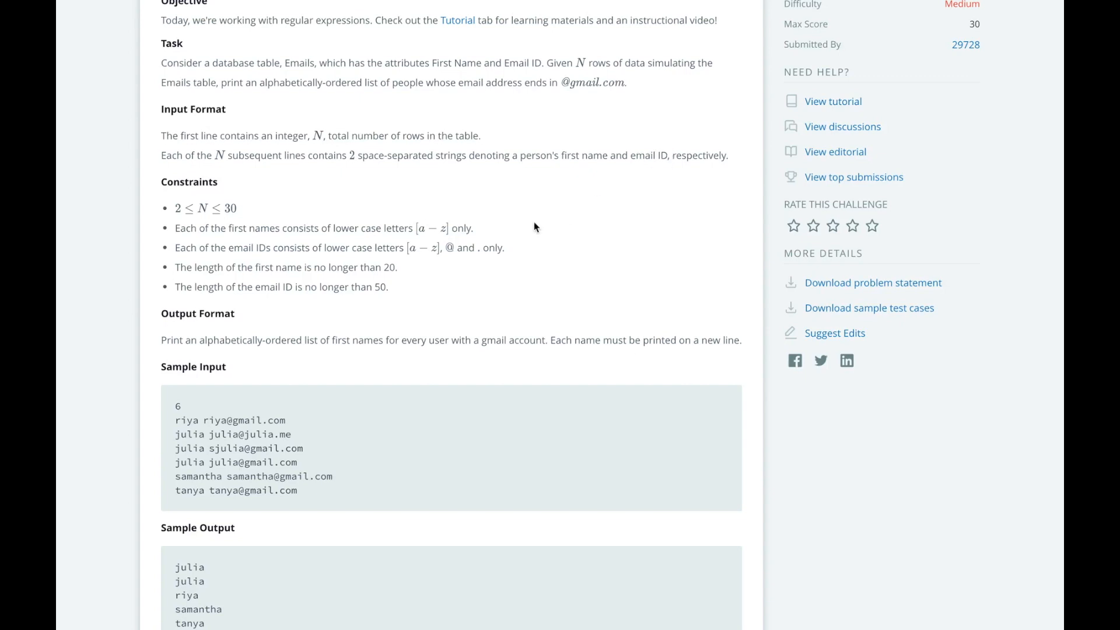
pyautogui.scroll(-3, 533, 227)
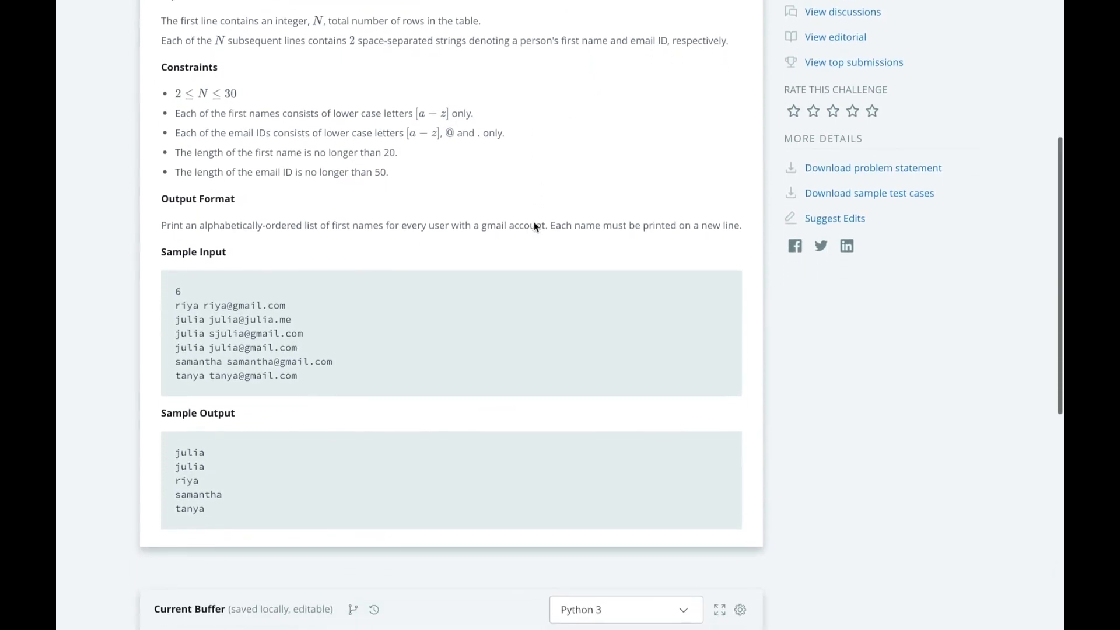
pyautogui.scroll(-2, 534, 227)
pyautogui.scroll(-2, 534, 226)
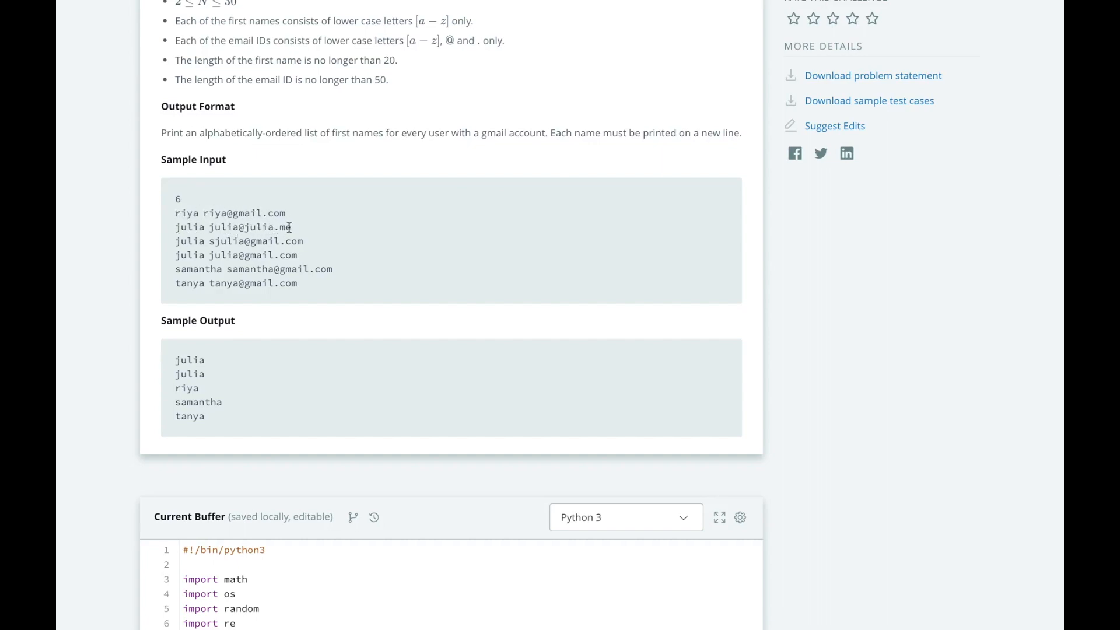
# Mark julia's non-gmail address in the sample input, then clear the selection
pyautogui.moveTo(199, 227); pyautogui.dragTo(263, 230)
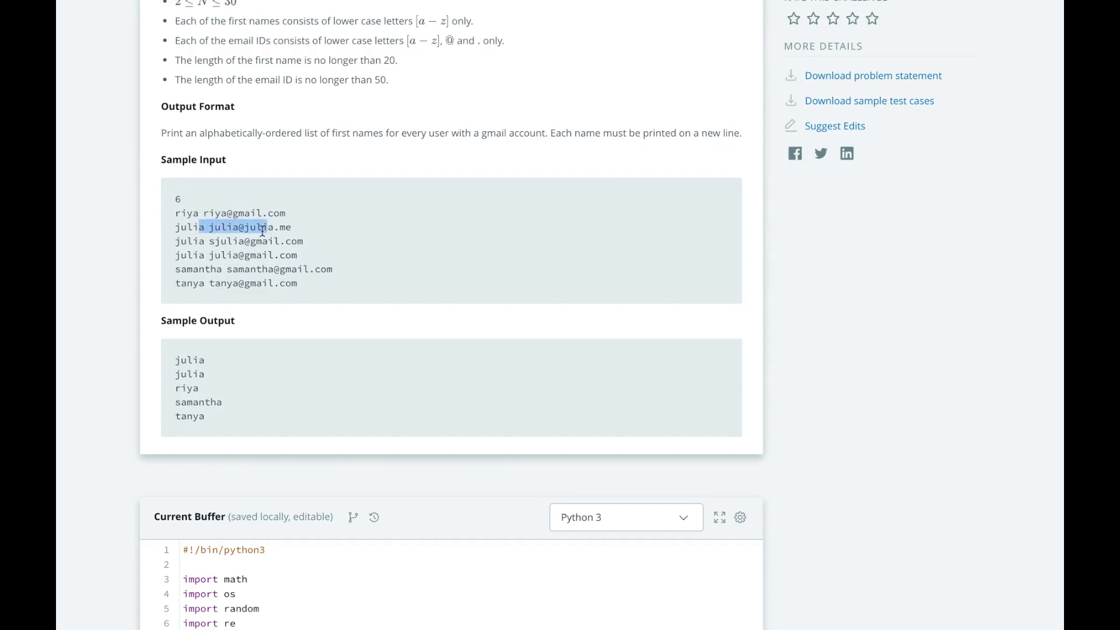
pyautogui.click(263, 230)
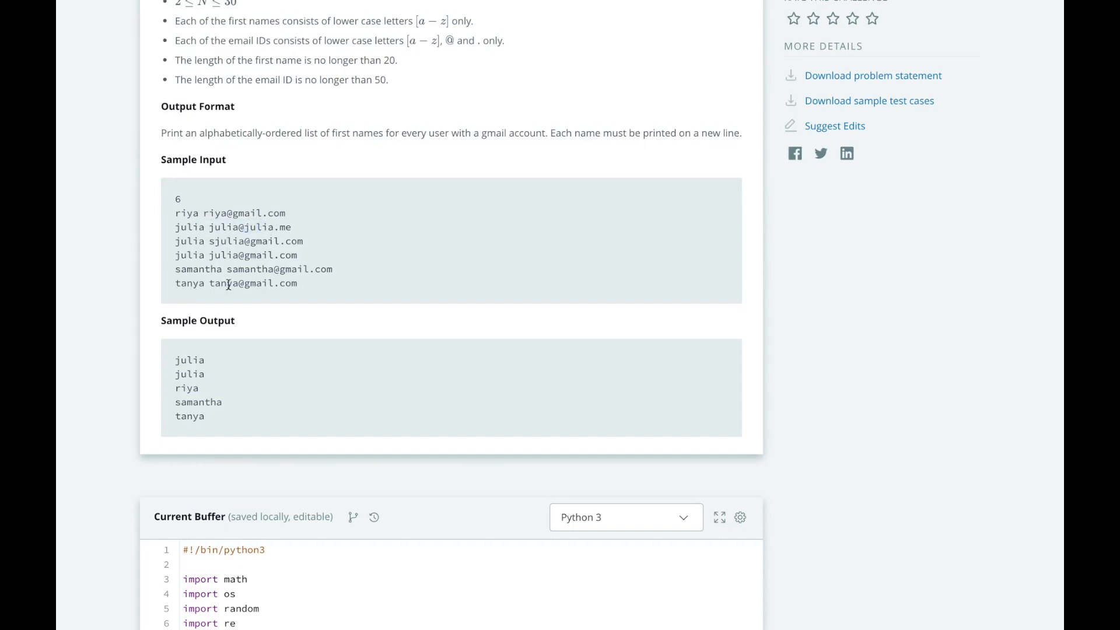
pyautogui.scroll(-2, 251, 330)
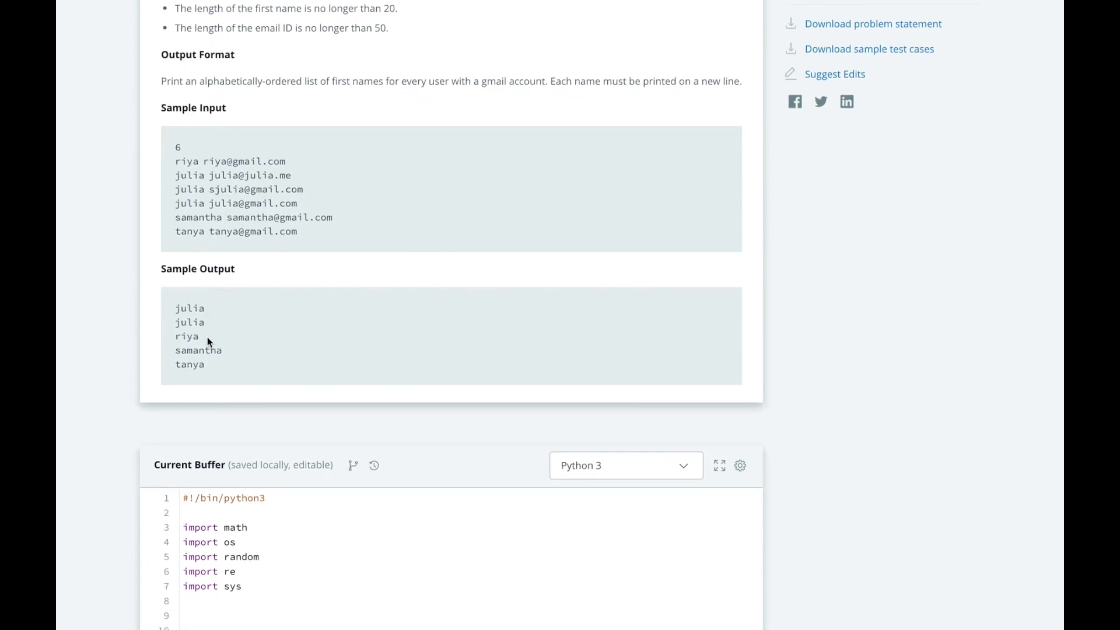
pyautogui.scroll(-4, 218, 370)
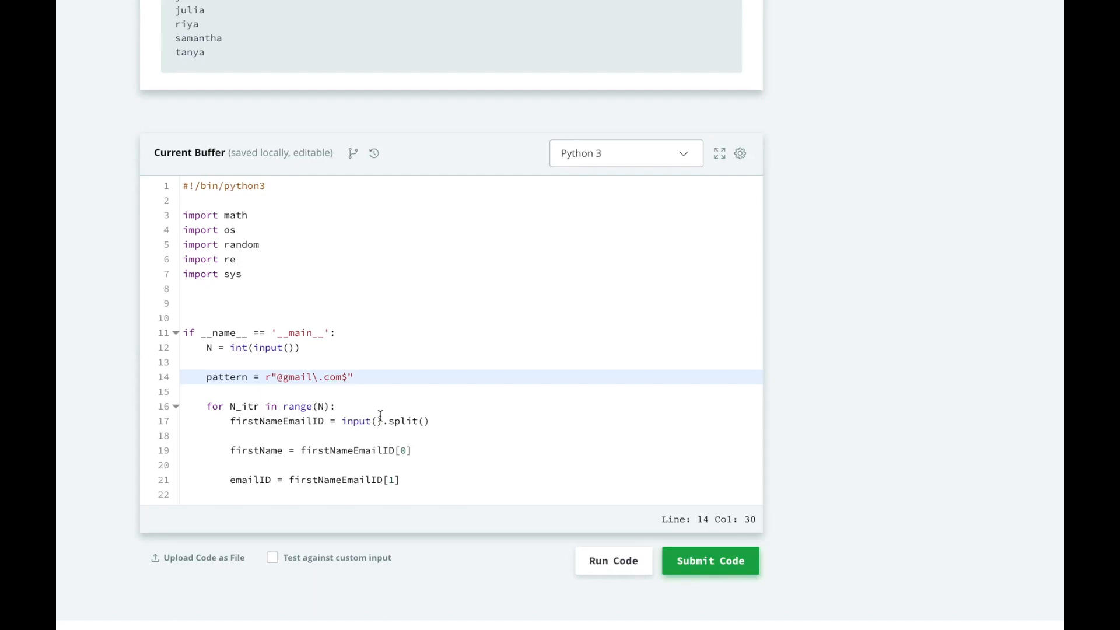
# Point out the split call, firstName and emailID variables, ending at line 21
pyautogui.doubleClick(402, 420)
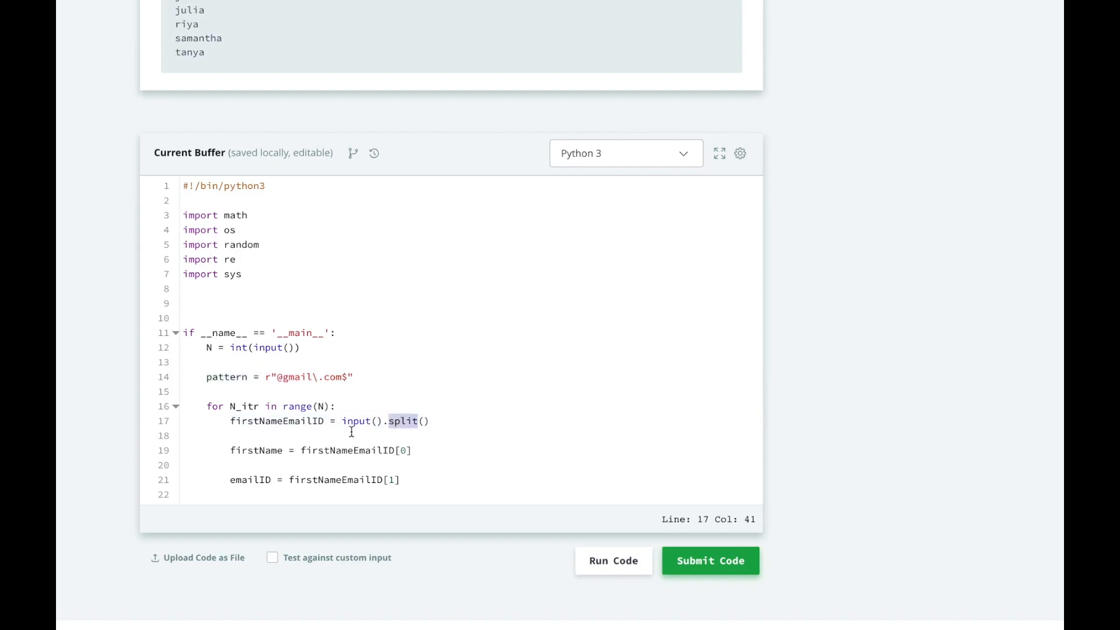
pyautogui.doubleClick(256, 452)
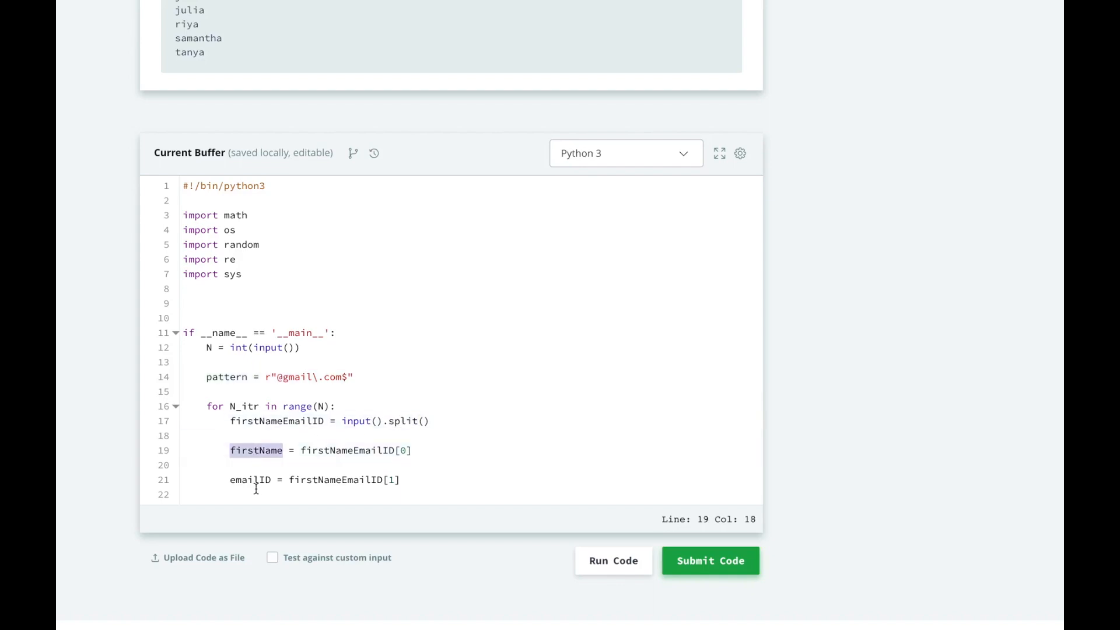
pyautogui.doubleClick(252, 481)
pyautogui.click(420, 480)
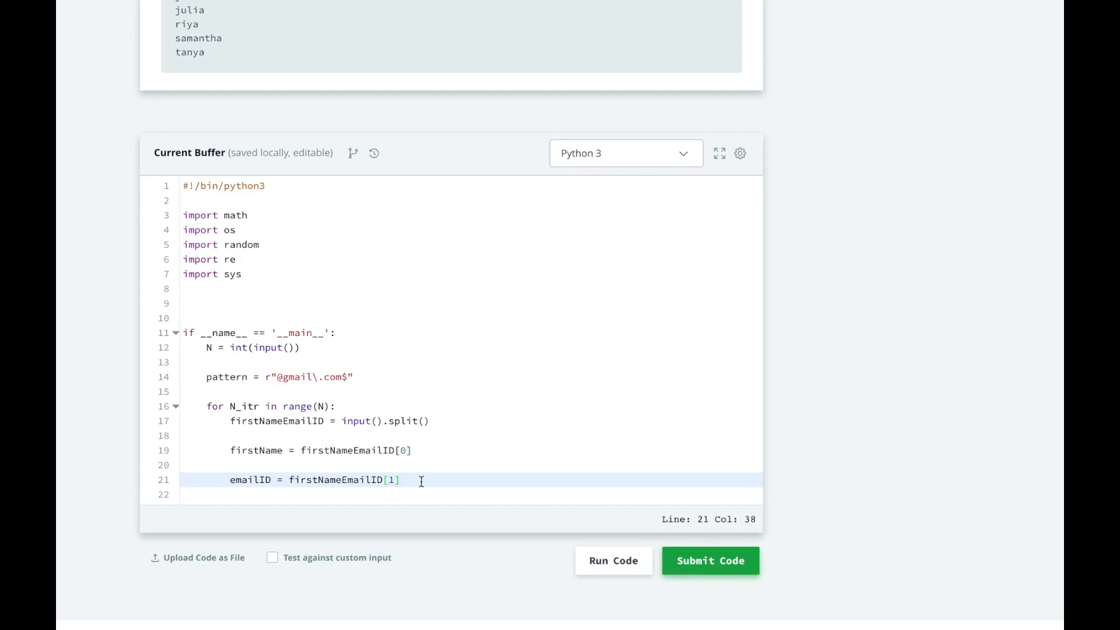
# Add print(firstName) and print(emailID) lines and run the code on the sample test
pyautogui.press('Return')
pyautogui.press('Return')
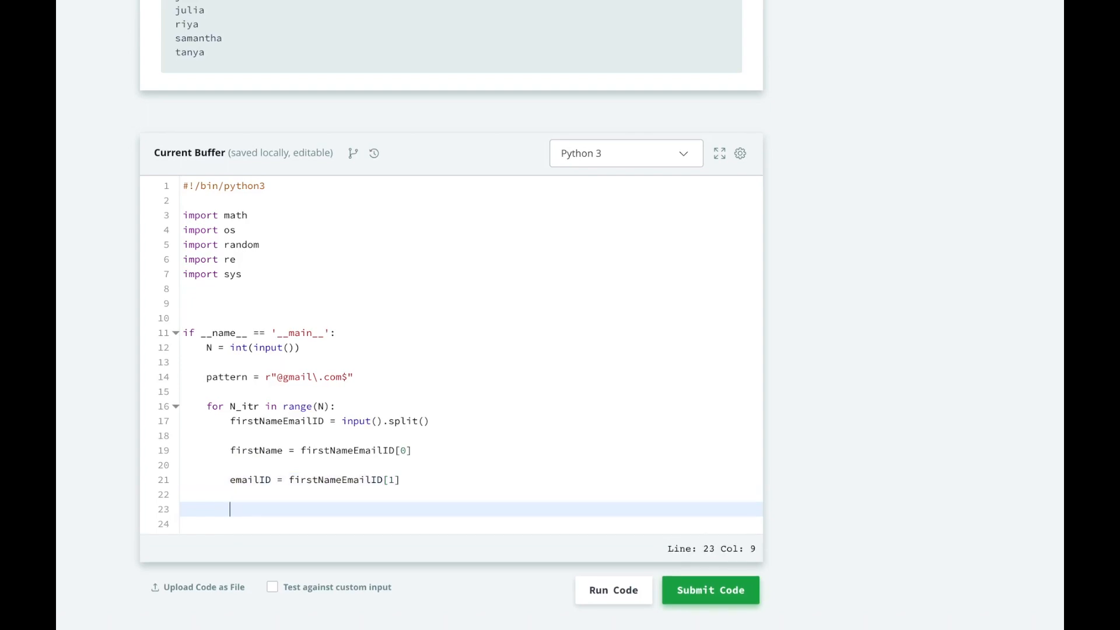
pyautogui.write('print(firstNa')
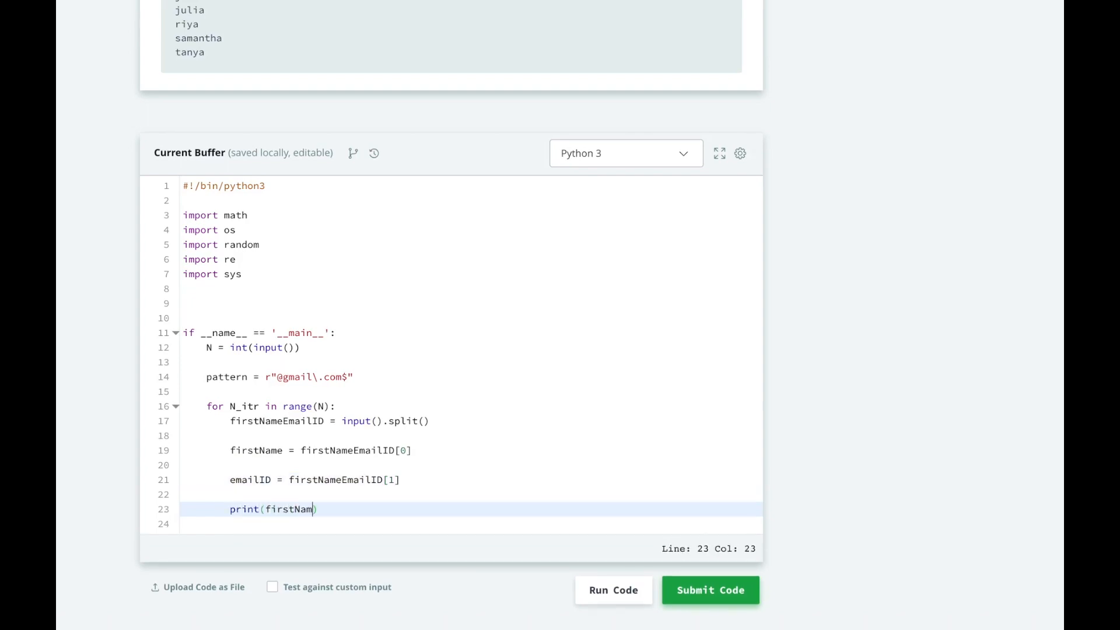
pyautogui.write('me)')
pyautogui.press('Return')
pyautogui.write('print')
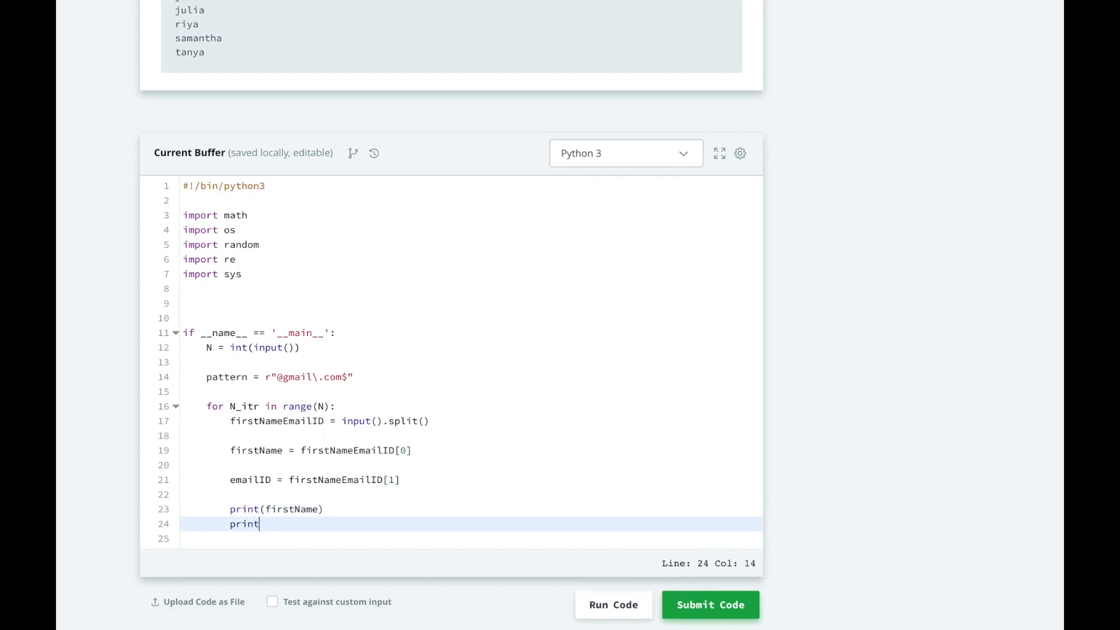
pyautogui.write('(emailID')
pyautogui.write(')')
pyautogui.scroll(-1, 585, 493)
pyautogui.click(607, 580)
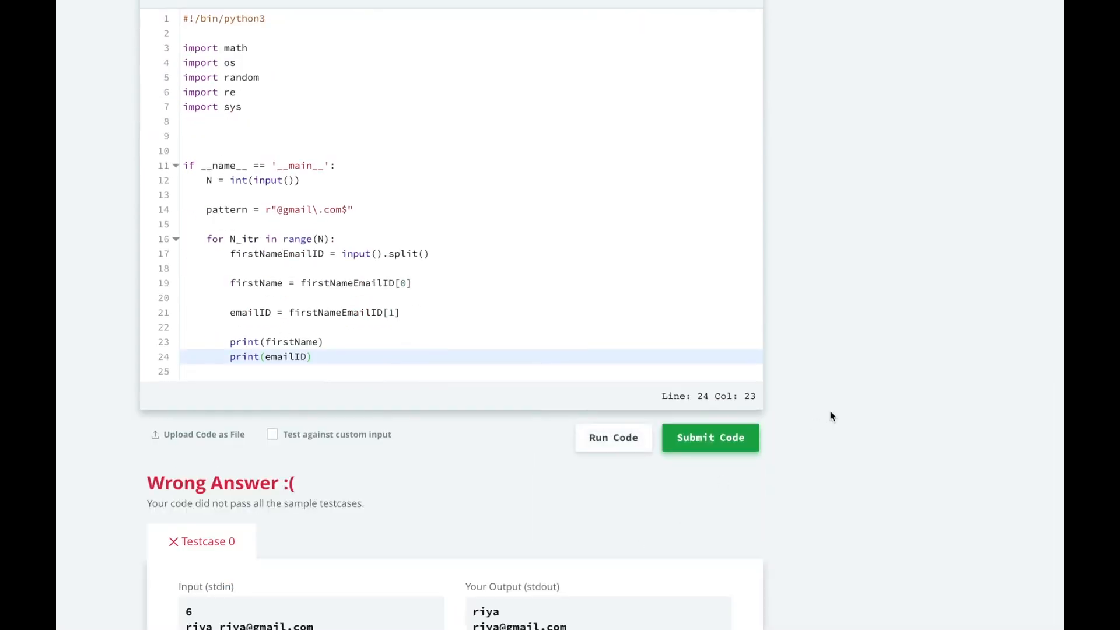
pyautogui.scroll(-3, 831, 416)
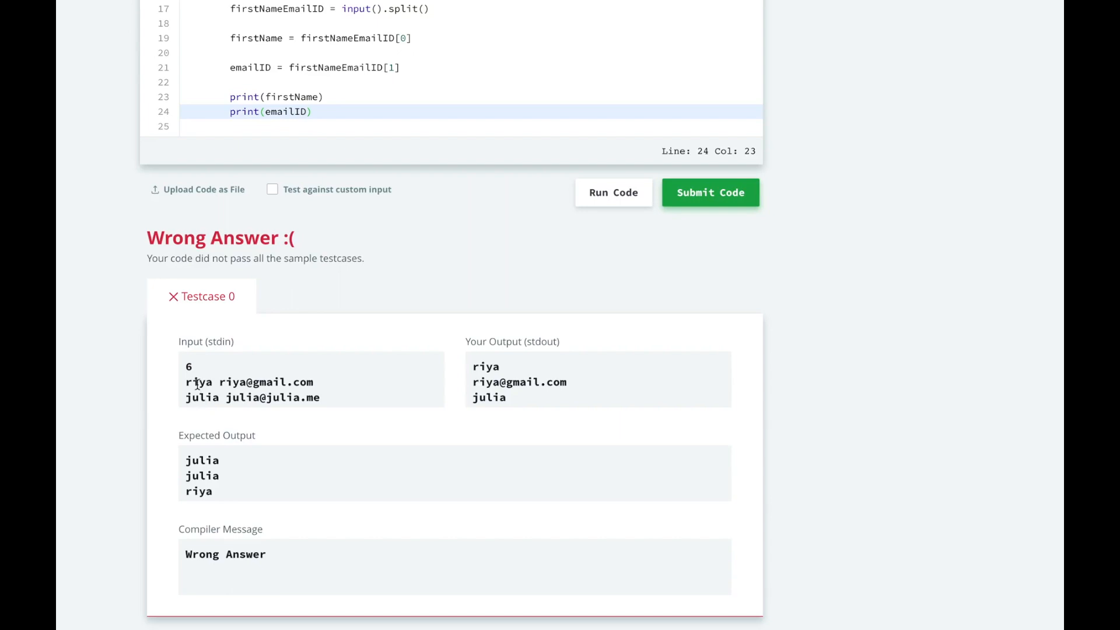
pyautogui.scroll(-1, 534, 382)
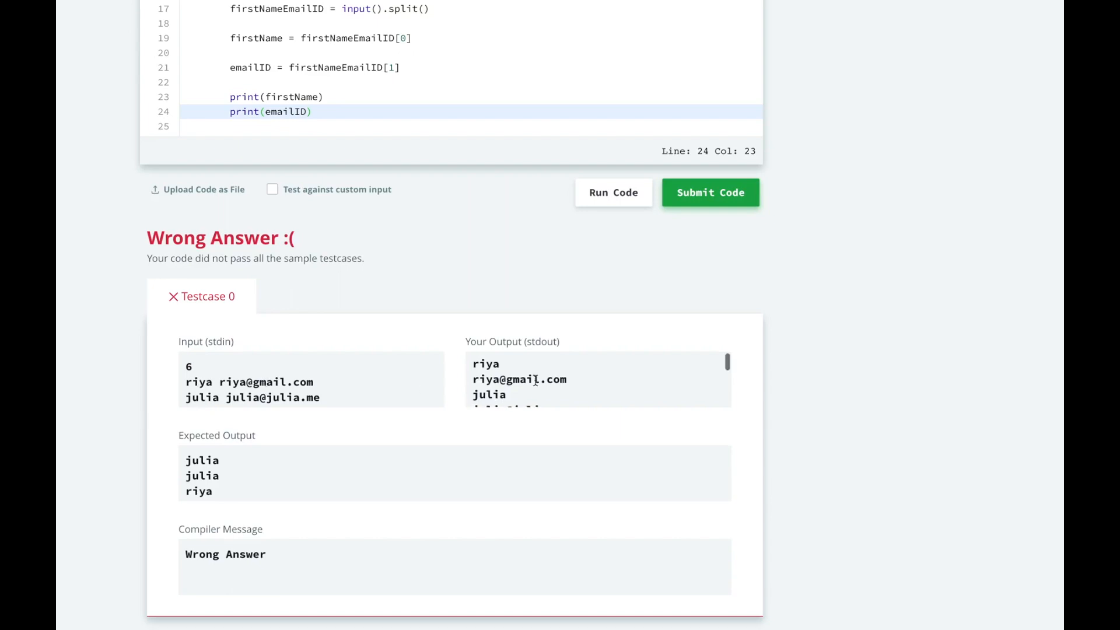
pyautogui.scroll(-1, 505, 383)
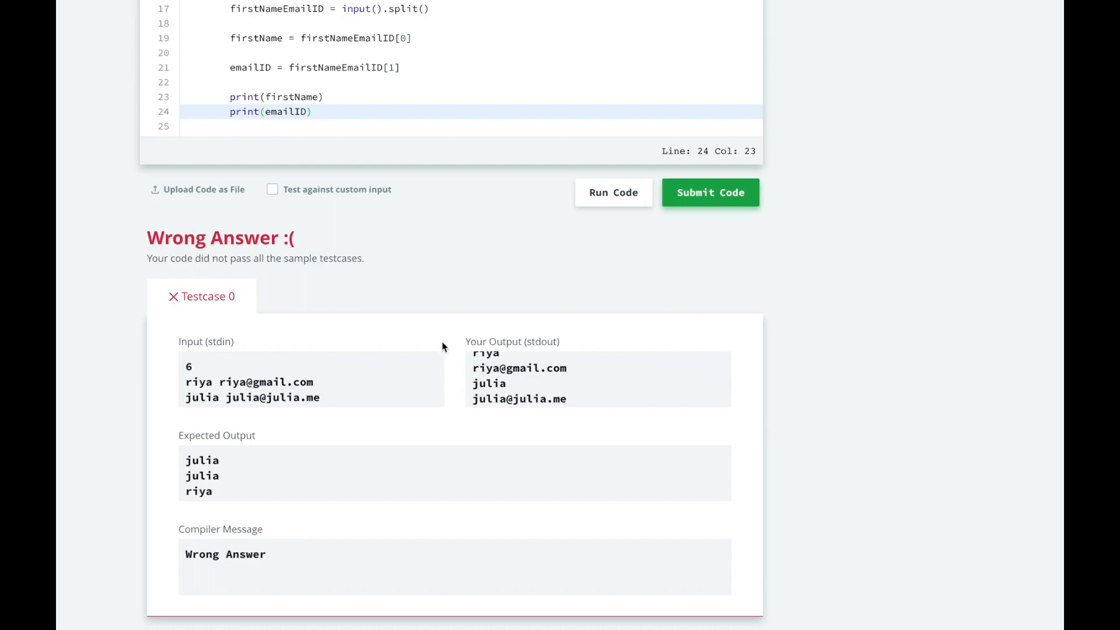
pyautogui.scroll(3, 439, 275)
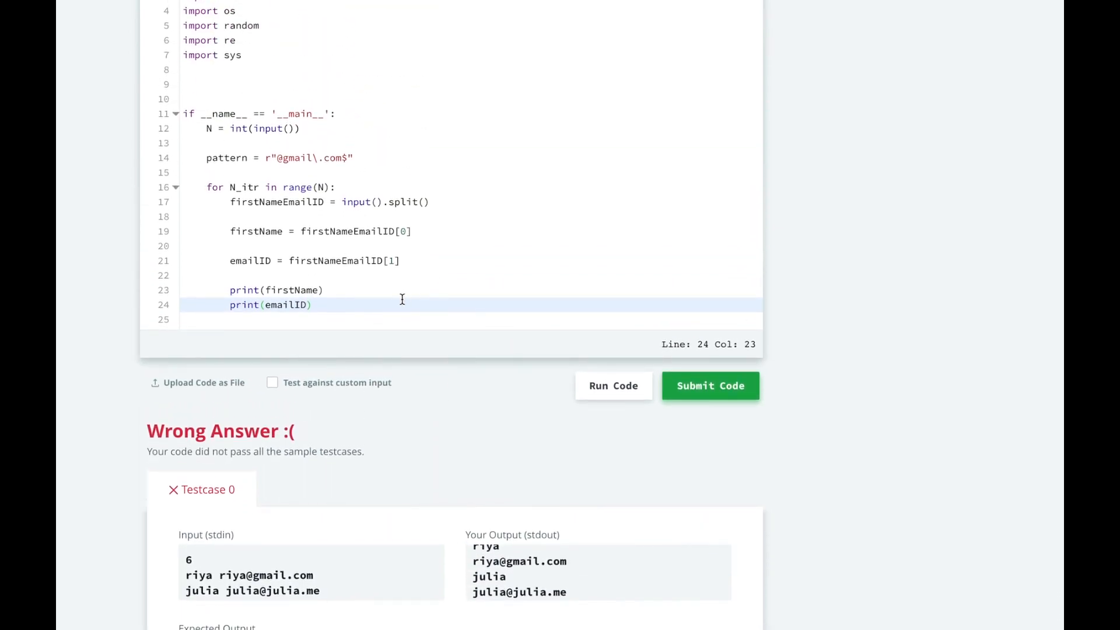
# Select the two print statements inside the loop
pyautogui.moveTo(388, 306); pyautogui.dragTo(396, 284)
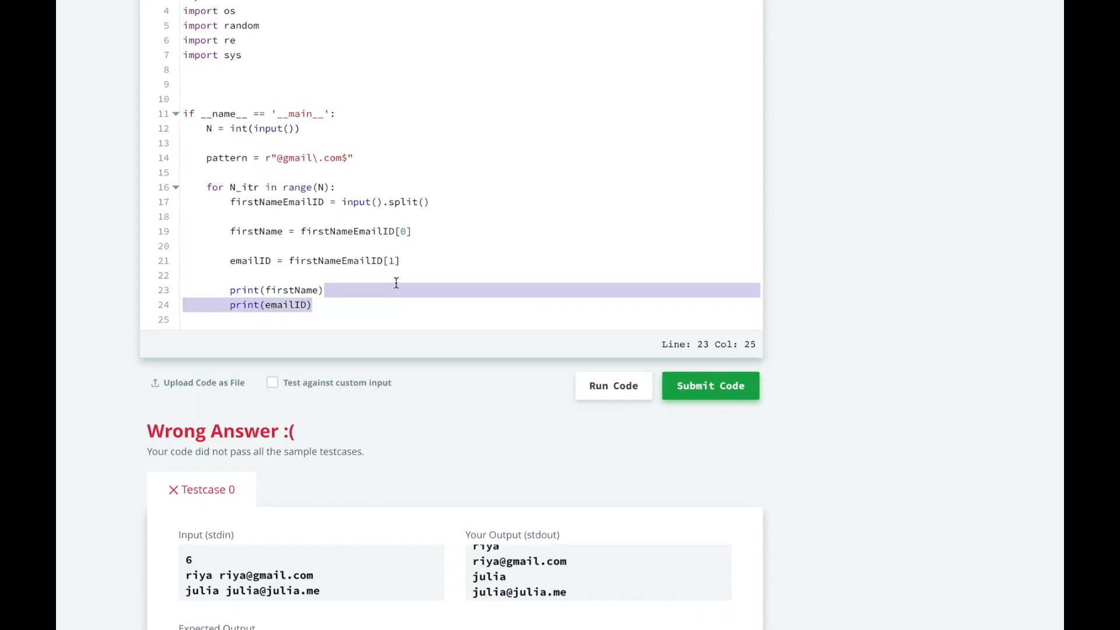
# Delete the print statements and insert blank lines after the pattern line for firstNamesList
pyautogui.press('BackSpace')
pyautogui.hotkey('shift', 'Home')
pyautogui.press('BackSpace')
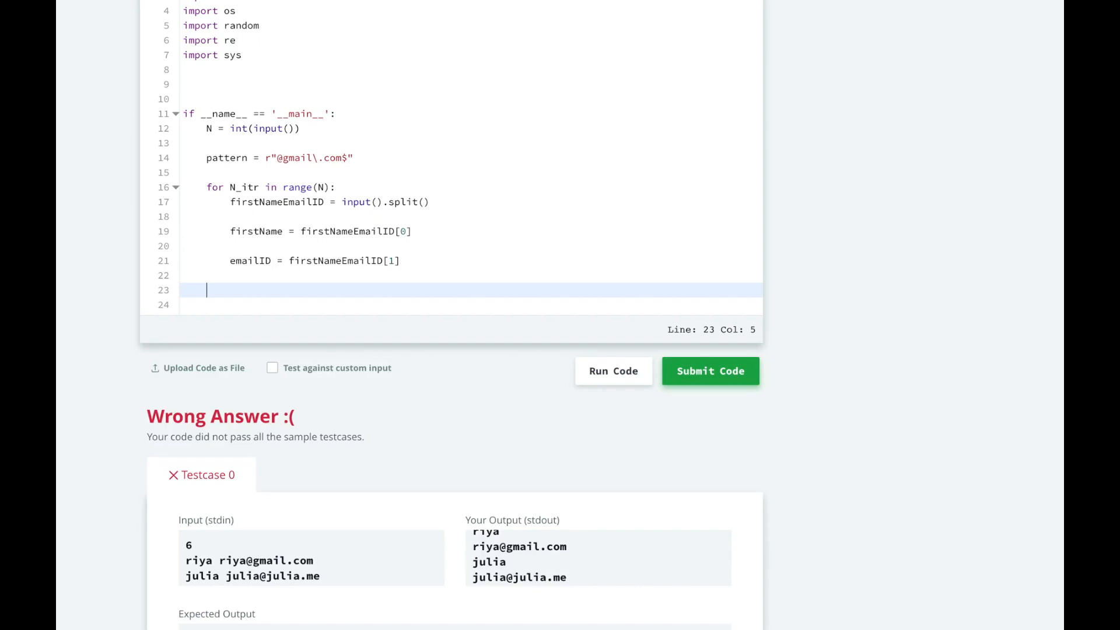
pyautogui.click(368, 172)
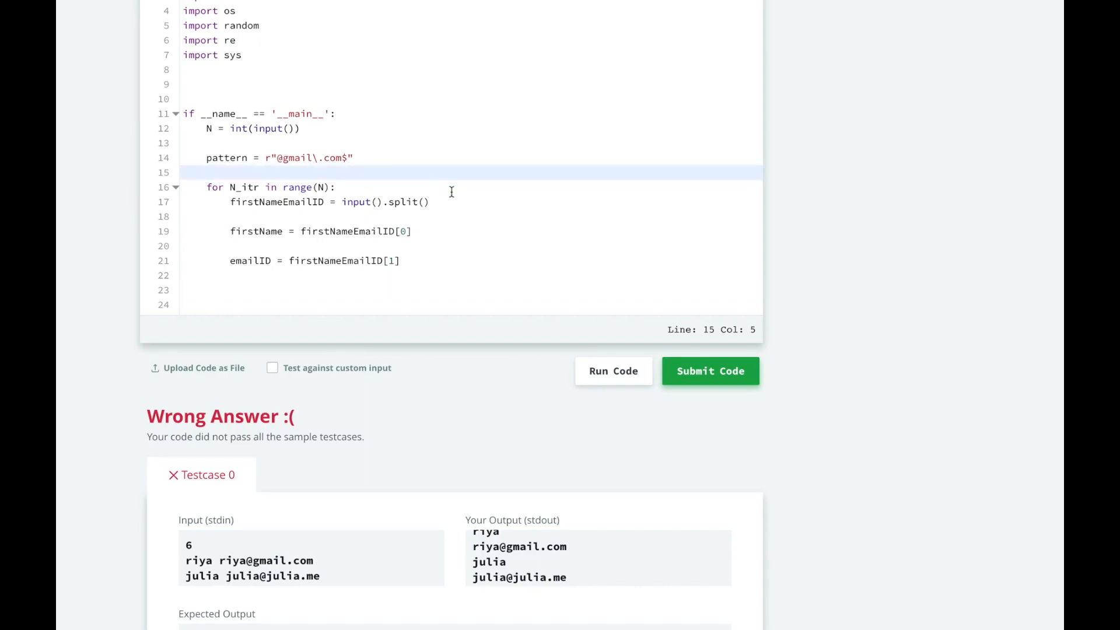
pyautogui.press('Return')
pyautogui.press('Return')
pyautogui.press('Up')
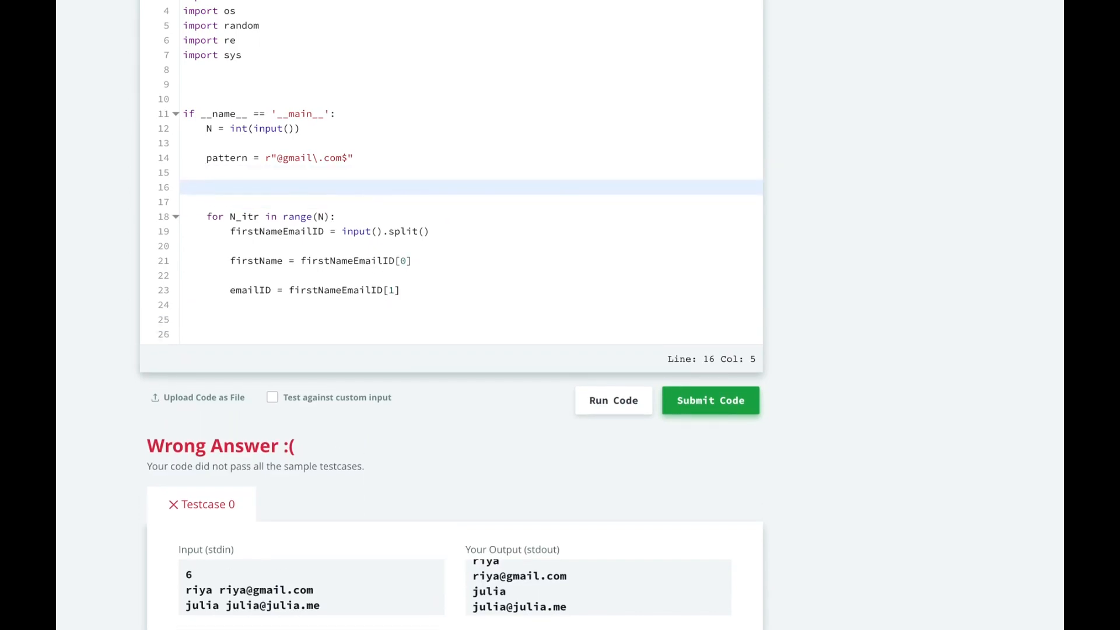
pyautogui.write('firstNames')
pyautogui.write('List = []')
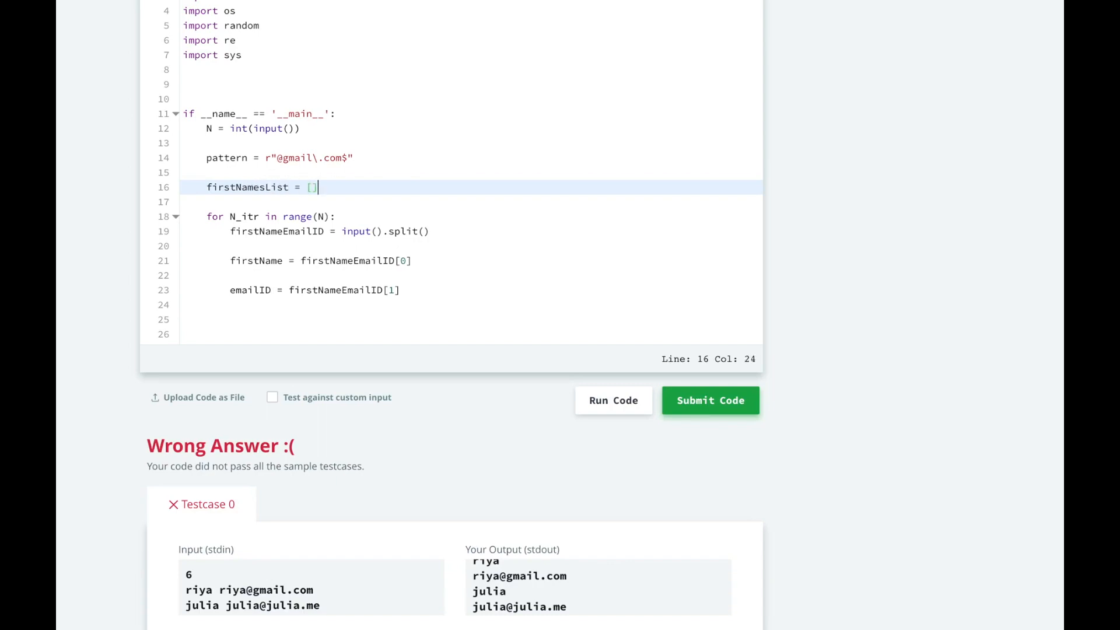
# Add firstNamesList.append(firstName) and a loop printing each name, then run the code
pyautogui.click(435, 284)
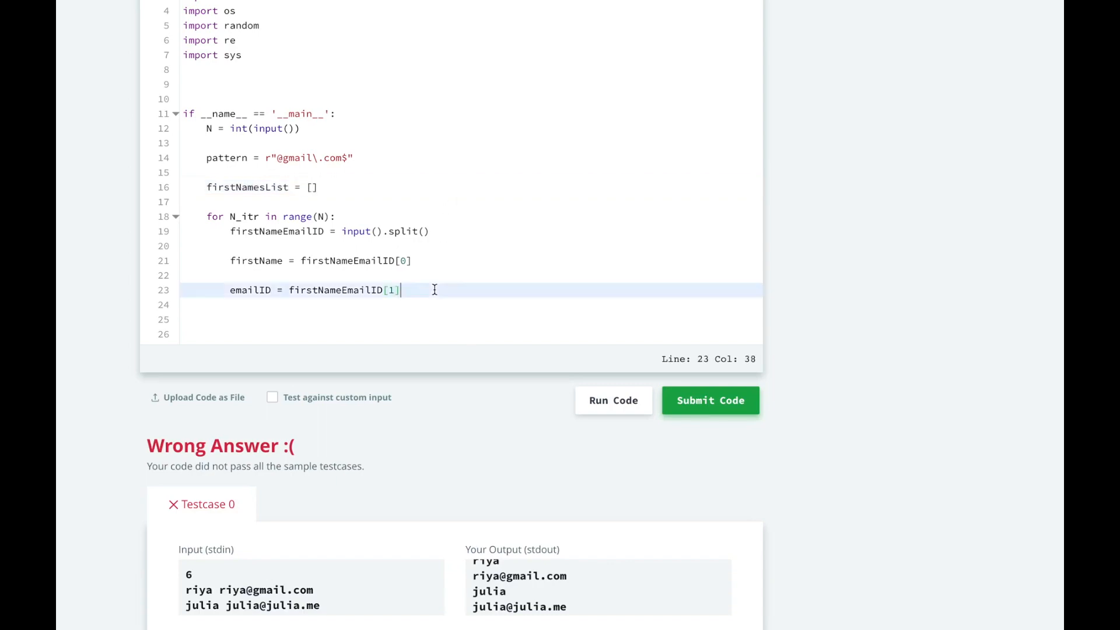
pyautogui.press('Return')
pyautogui.press('Return')
pyautogui.write('fir')
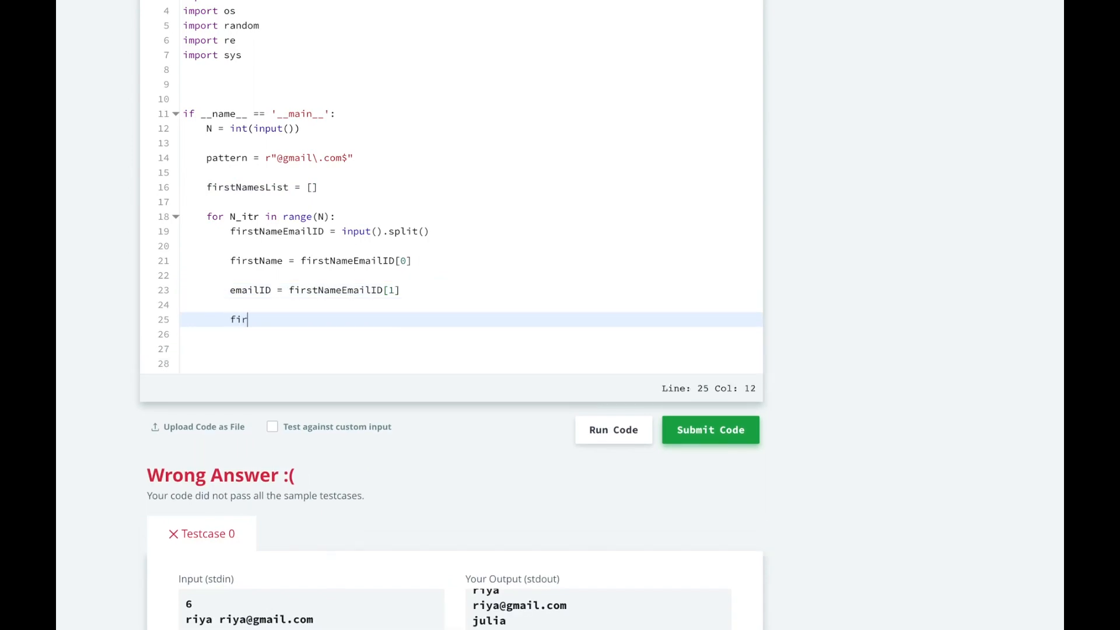
pyautogui.write('stNamesList')
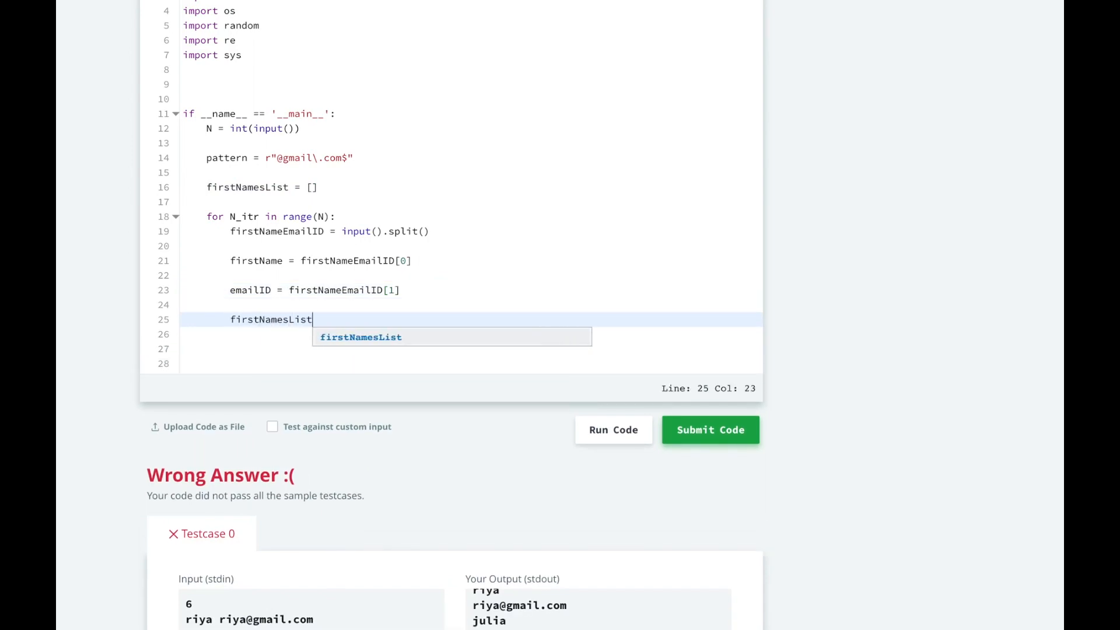
pyautogui.write('.append(')
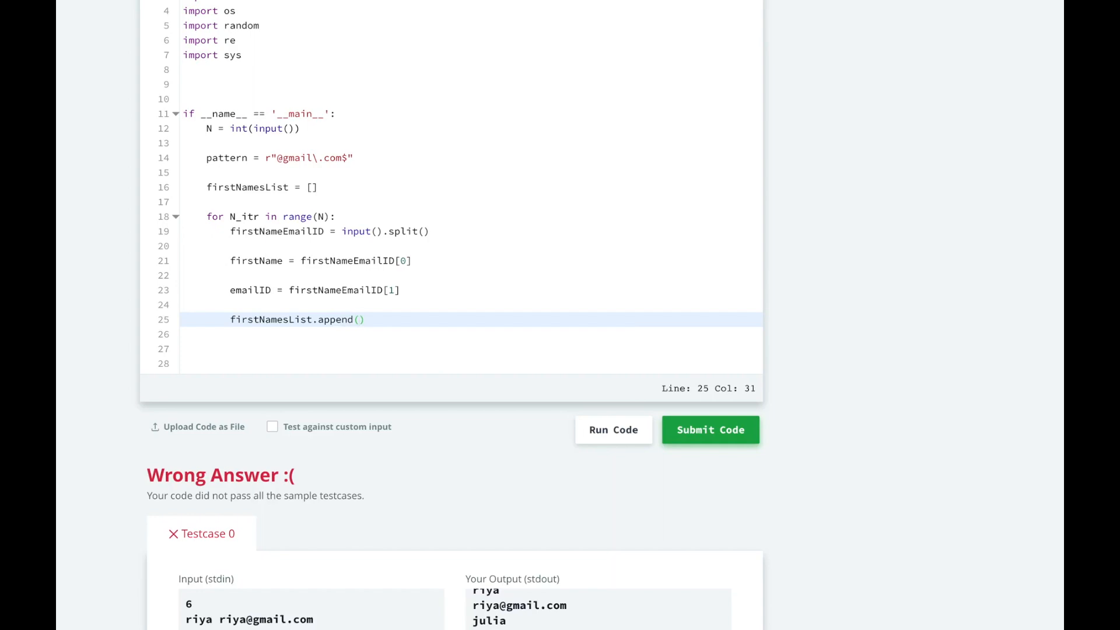
pyautogui.write('fi')
pyautogui.write('rstName)')
pyautogui.press('Return')
pyautogui.press('Return')
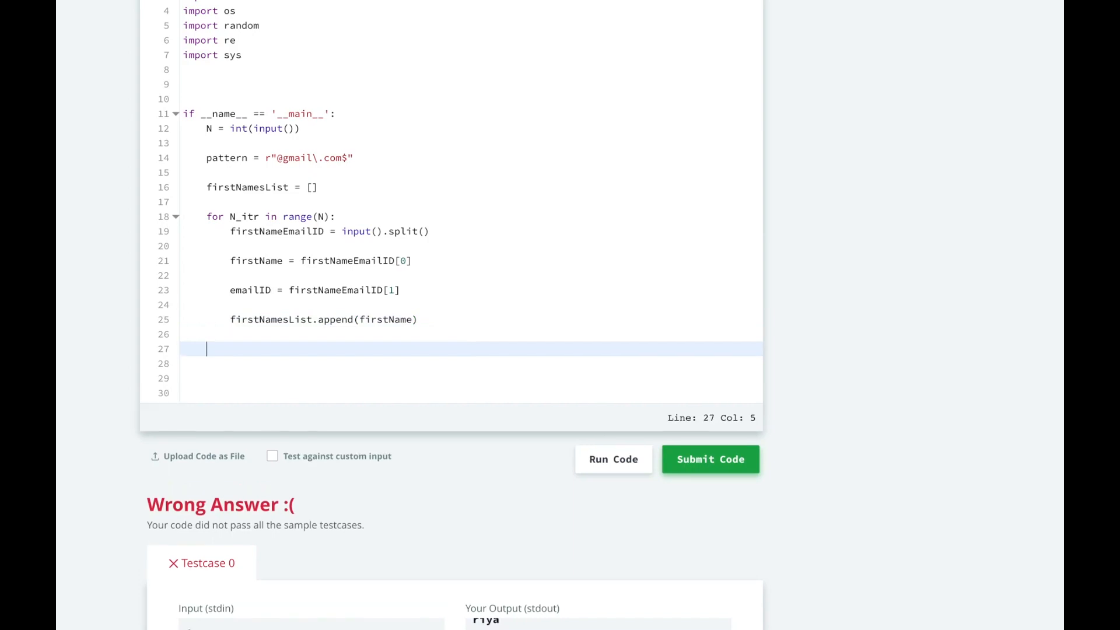
pyautogui.write('for name in fir')
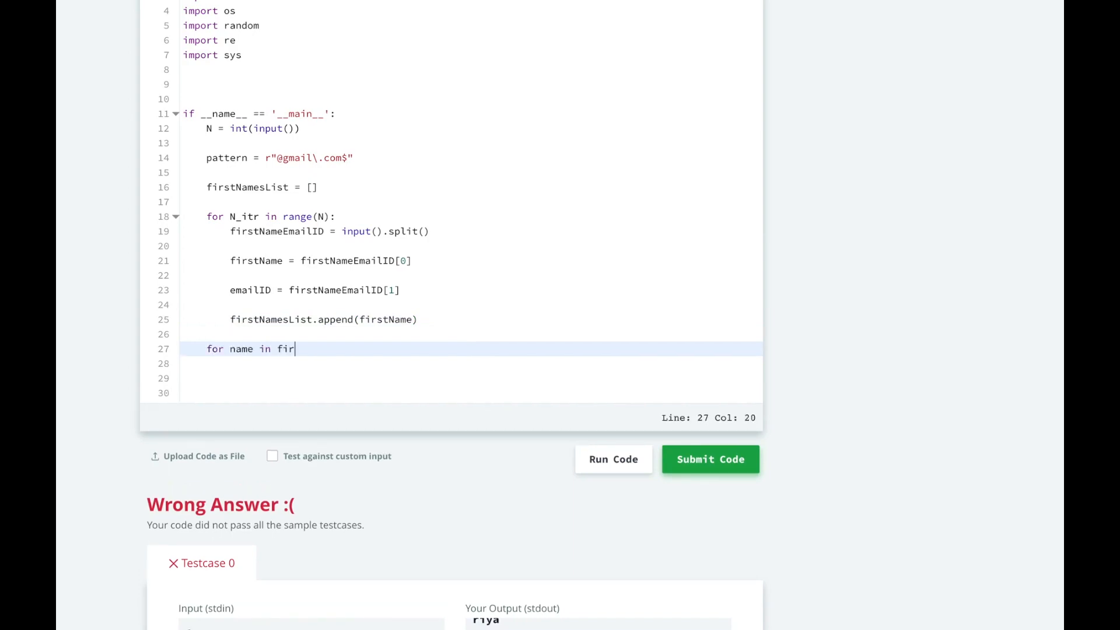
pyautogui.write('stNamesList')
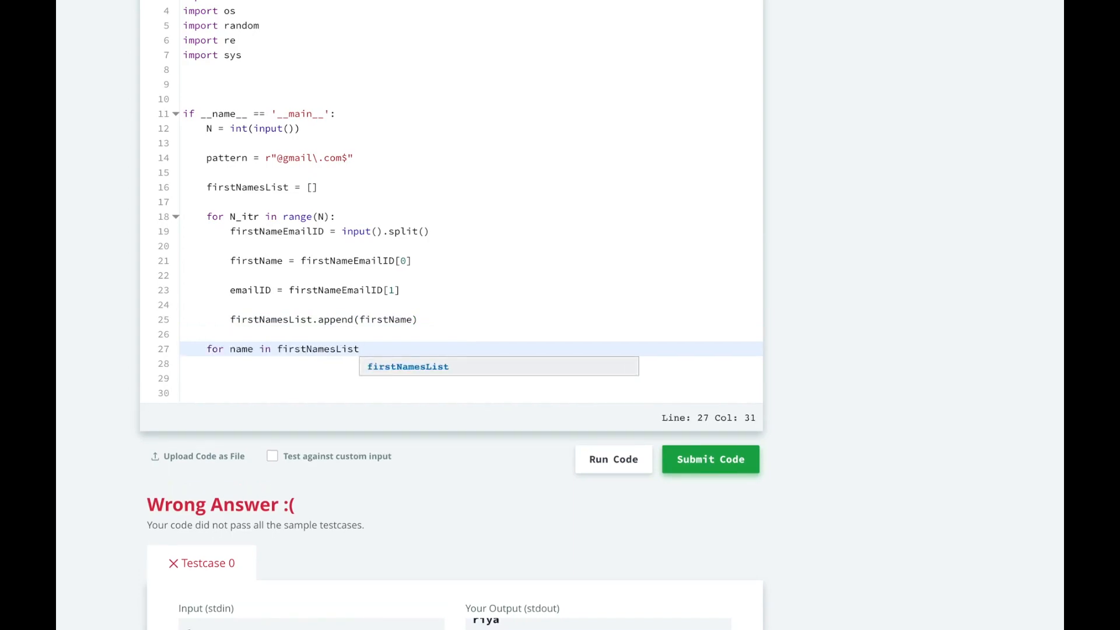
pyautogui.write(':')
pyautogui.press('Return')
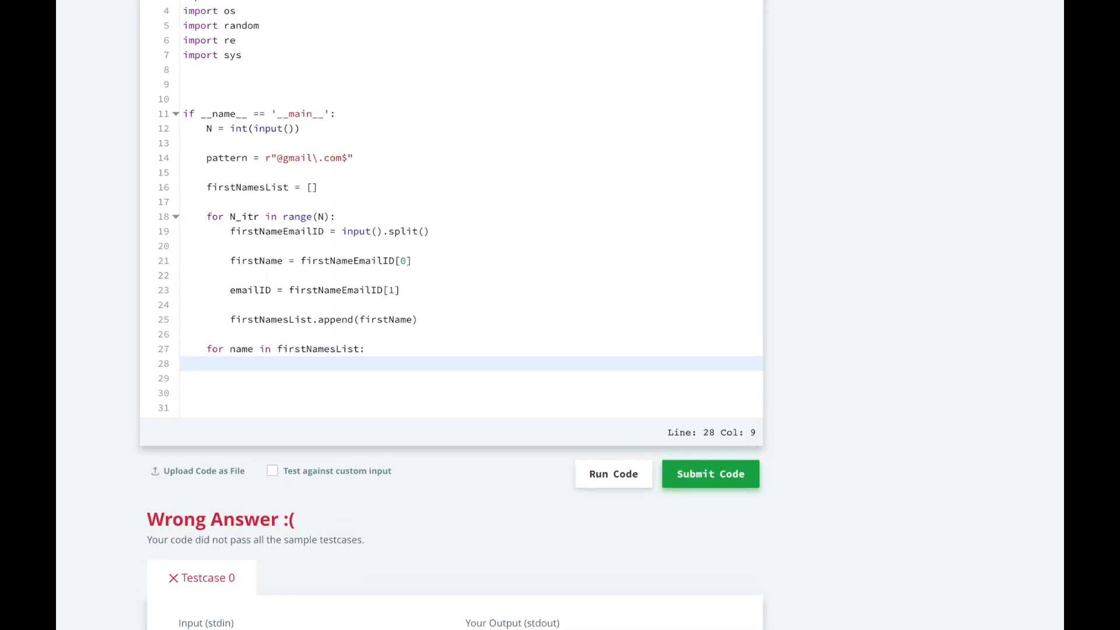
pyautogui.write('print')
pyautogui.write('(name')
pyautogui.click(603, 480)
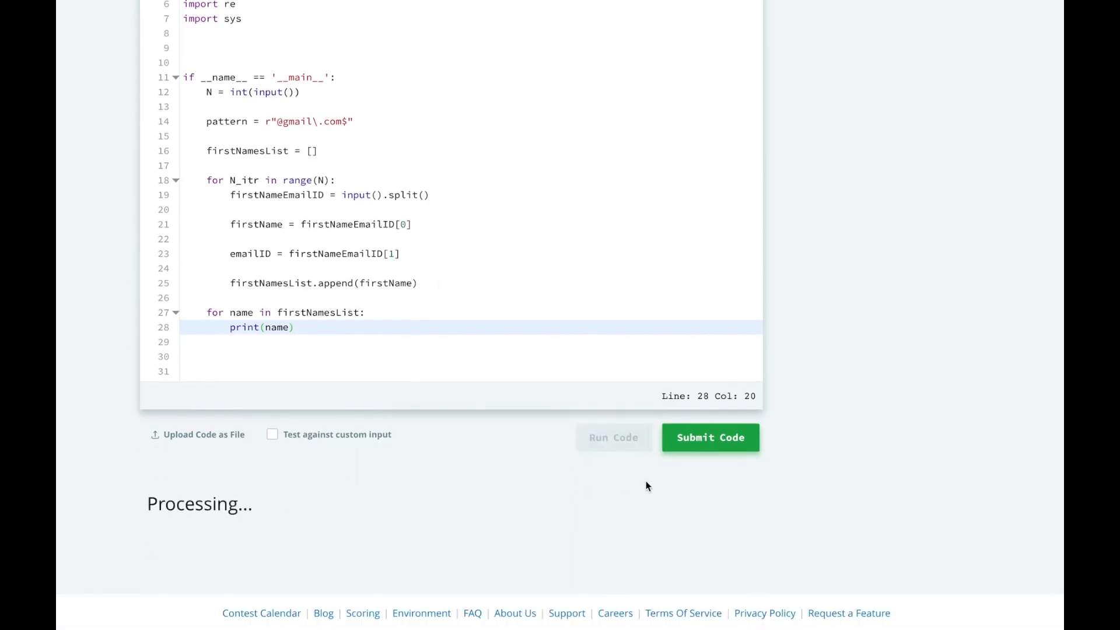
pyautogui.scroll(-5, 646, 485)
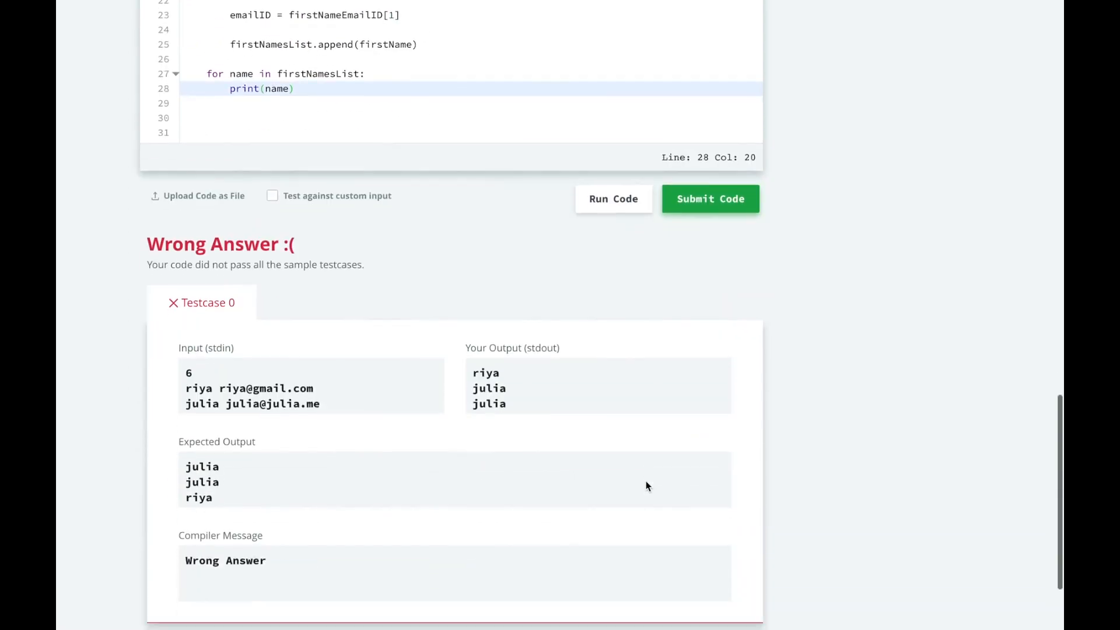
pyautogui.scroll(-1, 526, 398)
pyautogui.scroll(-1, 526, 398)
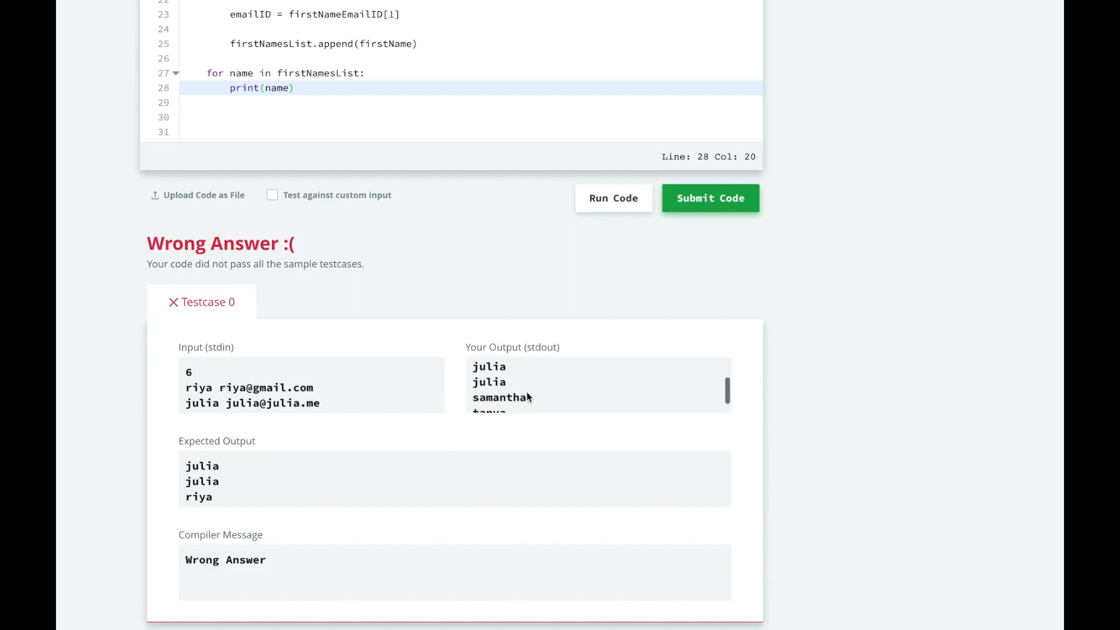
pyautogui.scroll(-1, 527, 398)
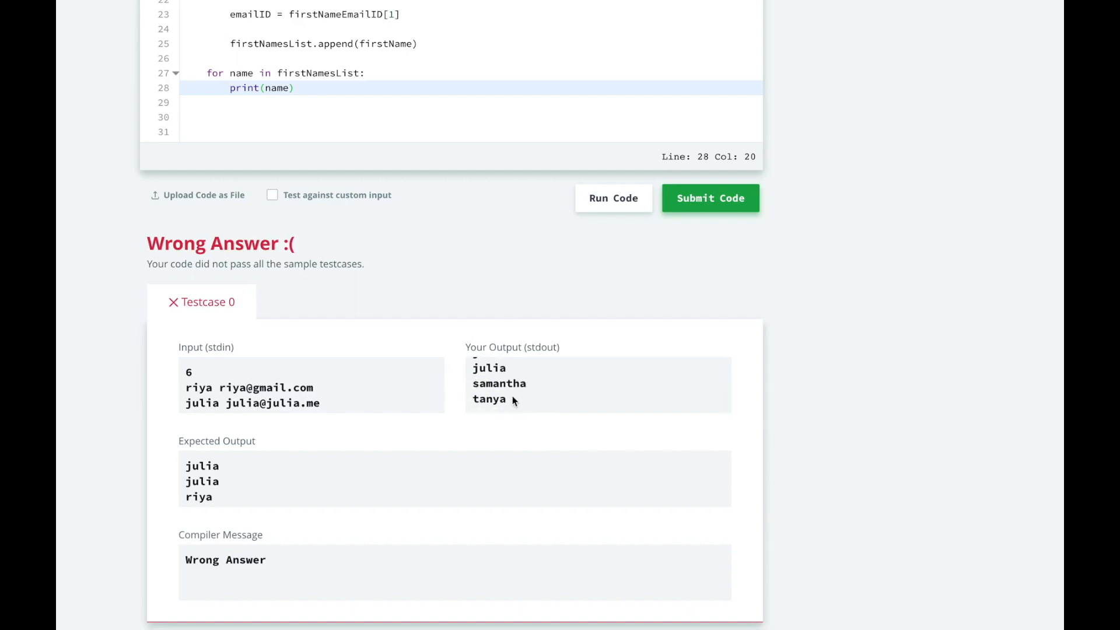
pyautogui.scroll(1, 512, 392)
pyautogui.scroll(1, 512, 392)
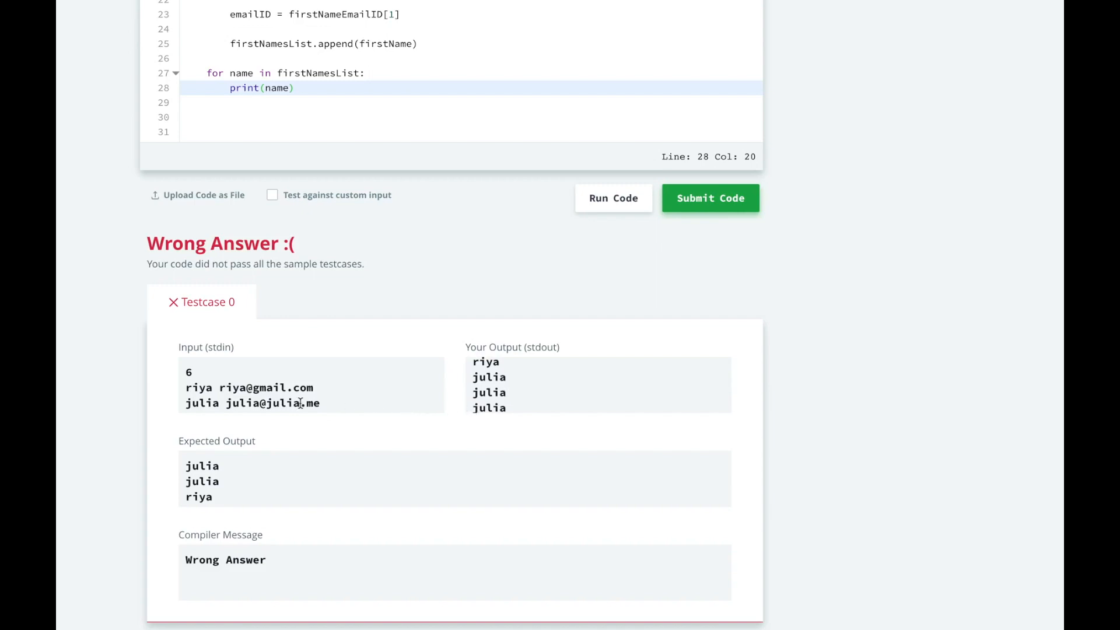
pyautogui.moveTo(320, 405); pyautogui.dragTo(318, 365)
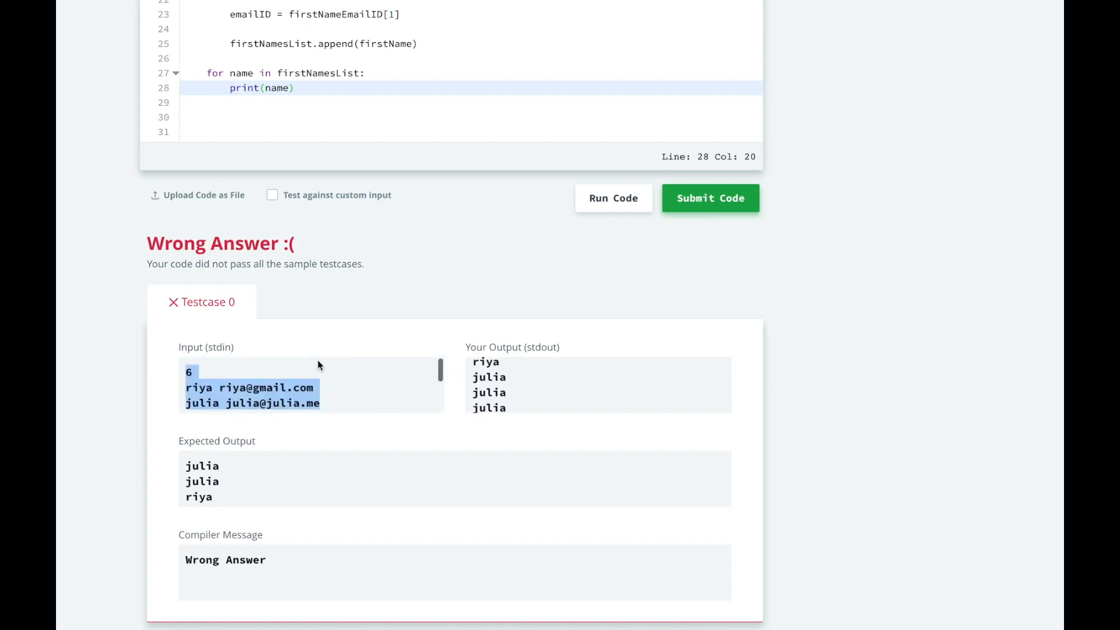
# Select julia in the non-gmail sample address to show the wrongly printed name
pyautogui.click(322, 400)
pyautogui.doubleClick(285, 405)
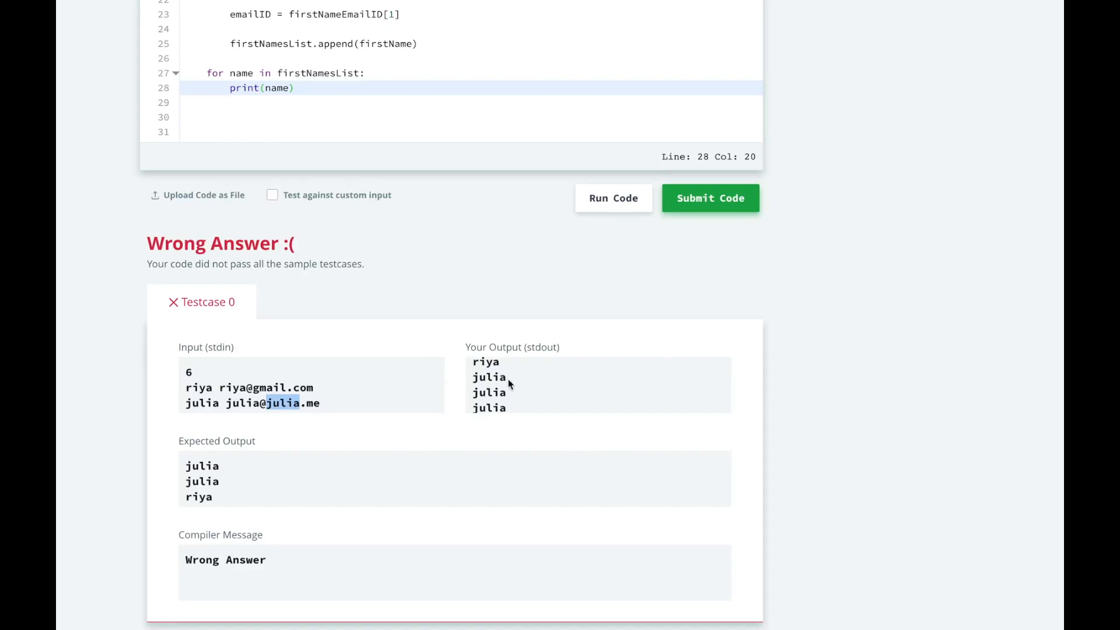
pyautogui.scroll(2, 451, 311)
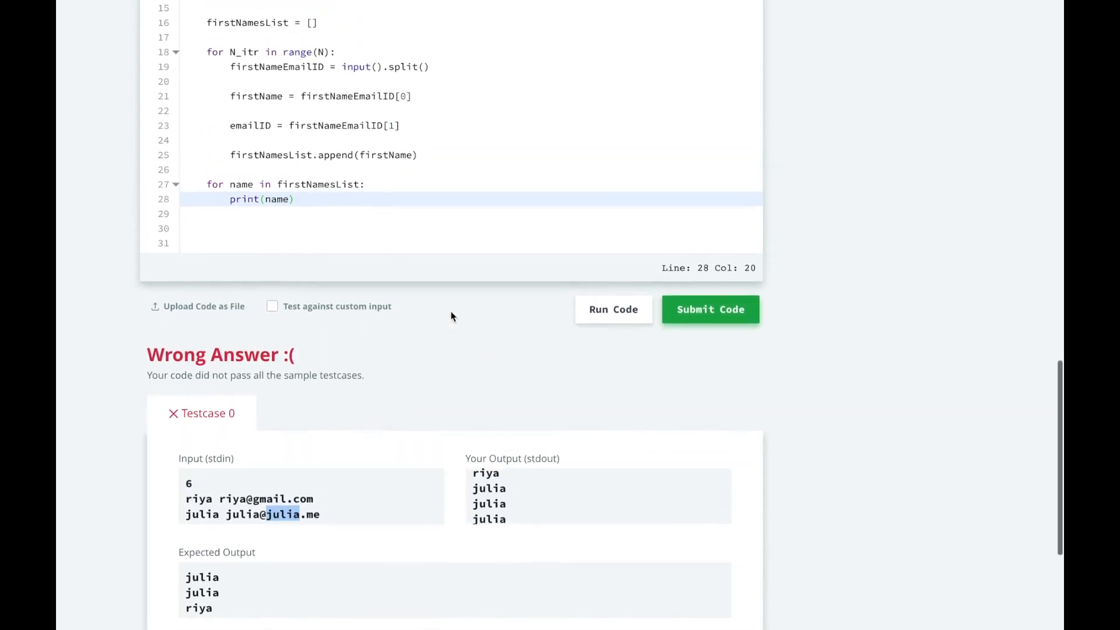
pyautogui.scroll(3, 450, 312)
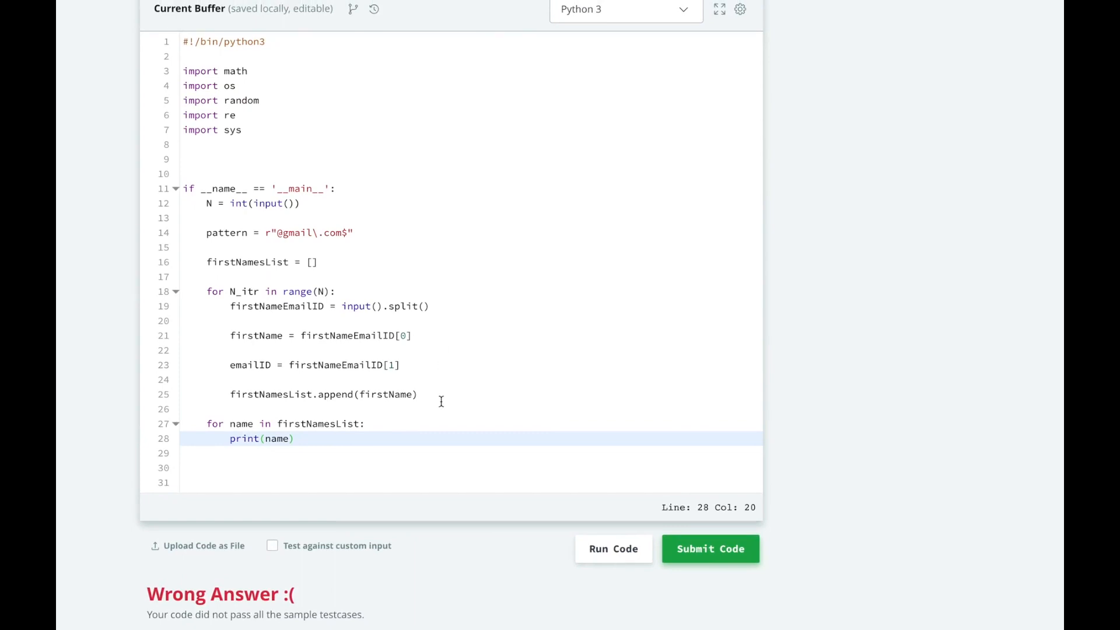
# Add firstNamesList.sort() on a new line after the append, before the print loop
pyautogui.click(441, 401)
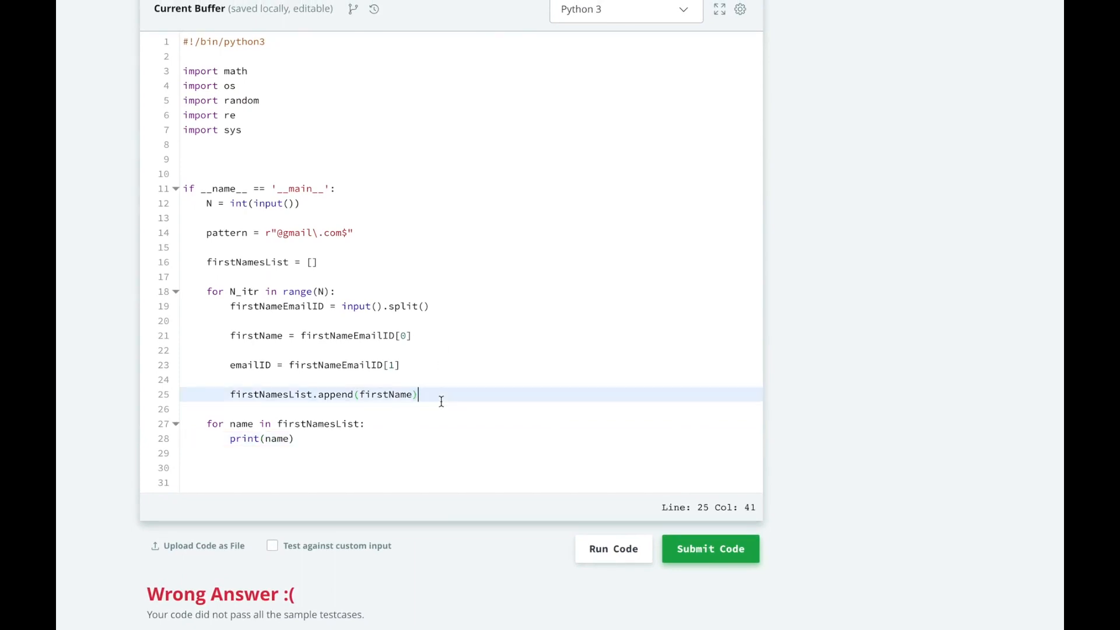
pyautogui.press('Return')
pyautogui.press('Return')
pyautogui.write('f')
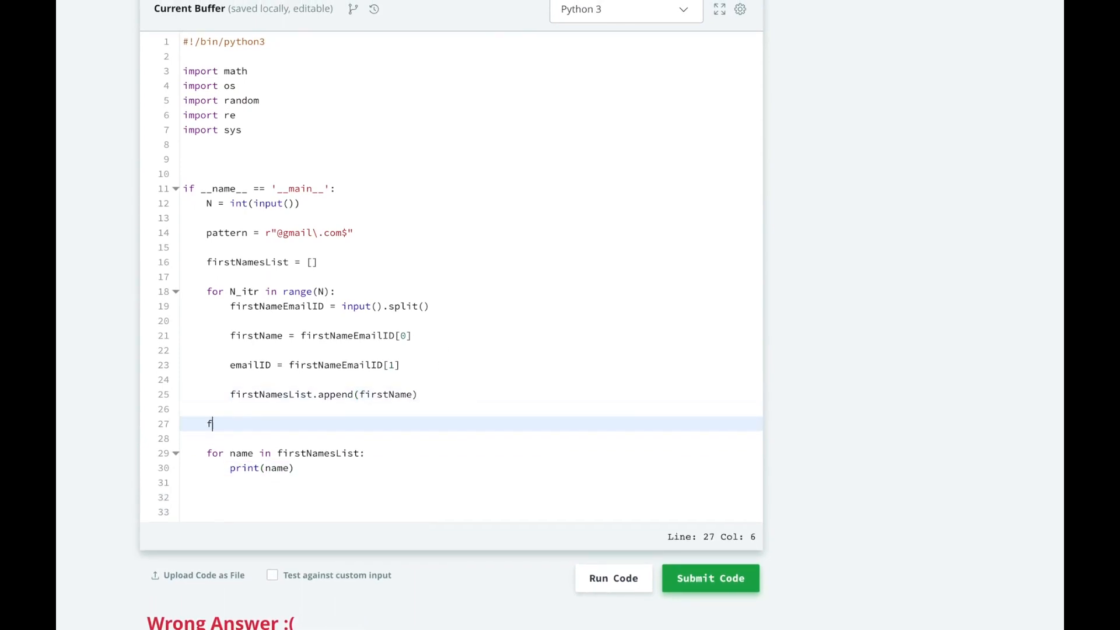
pyautogui.write('irstNamesL')
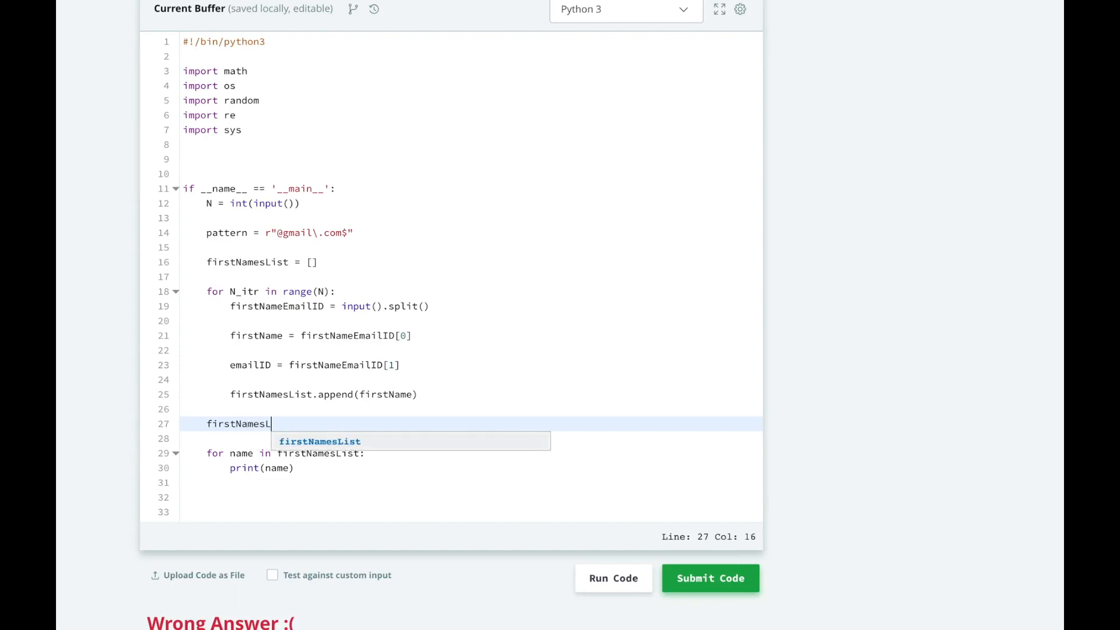
pyautogui.write('ist.sort()')
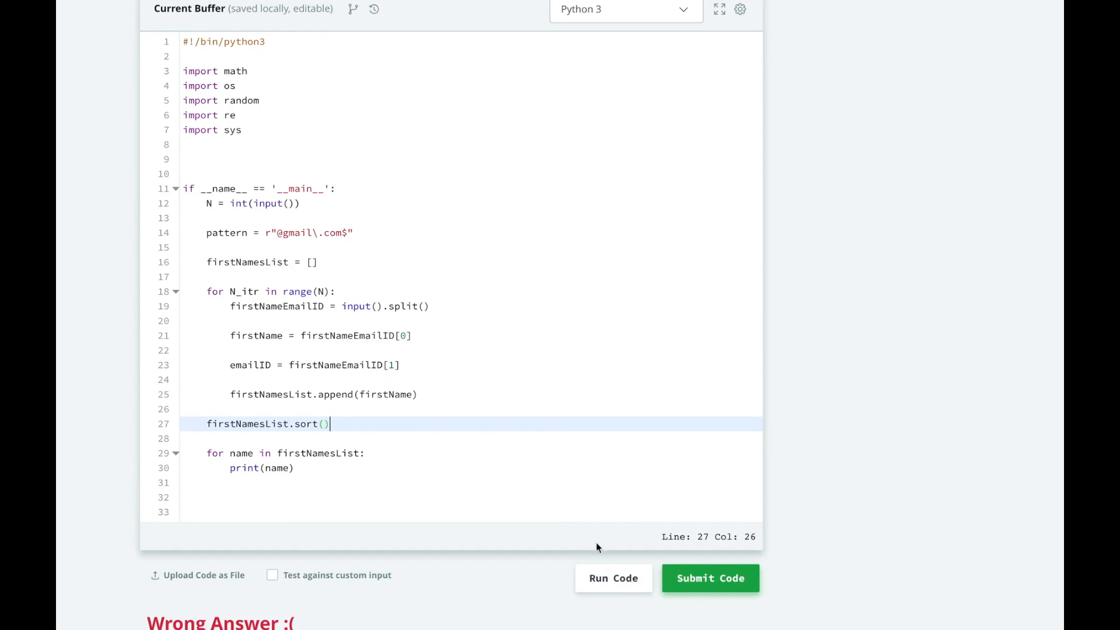
# Run the sorted code against the sample test
pyautogui.click(602, 575)
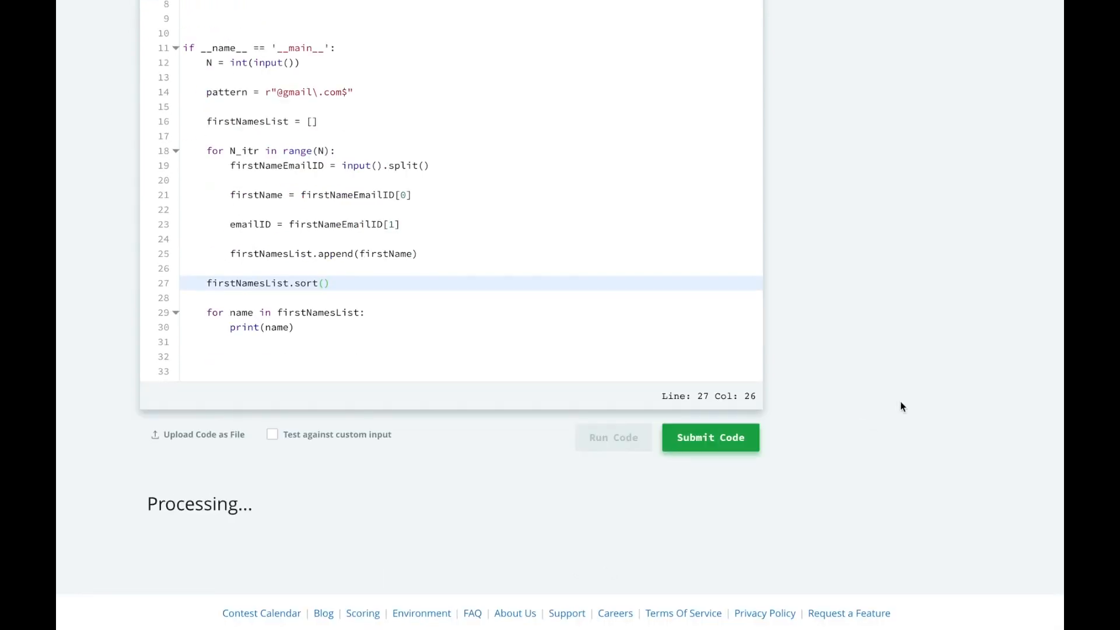
pyautogui.scroll(-3, 900, 402)
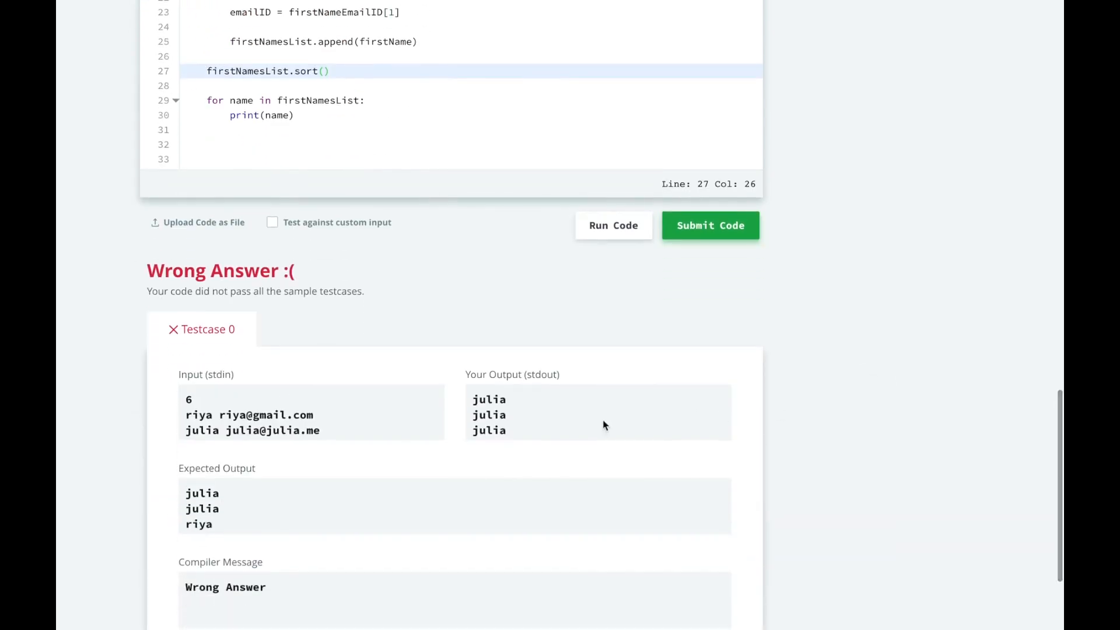
pyautogui.scroll(-1, 556, 429)
pyautogui.scroll(-1, 553, 429)
pyautogui.scroll(-1, 552, 429)
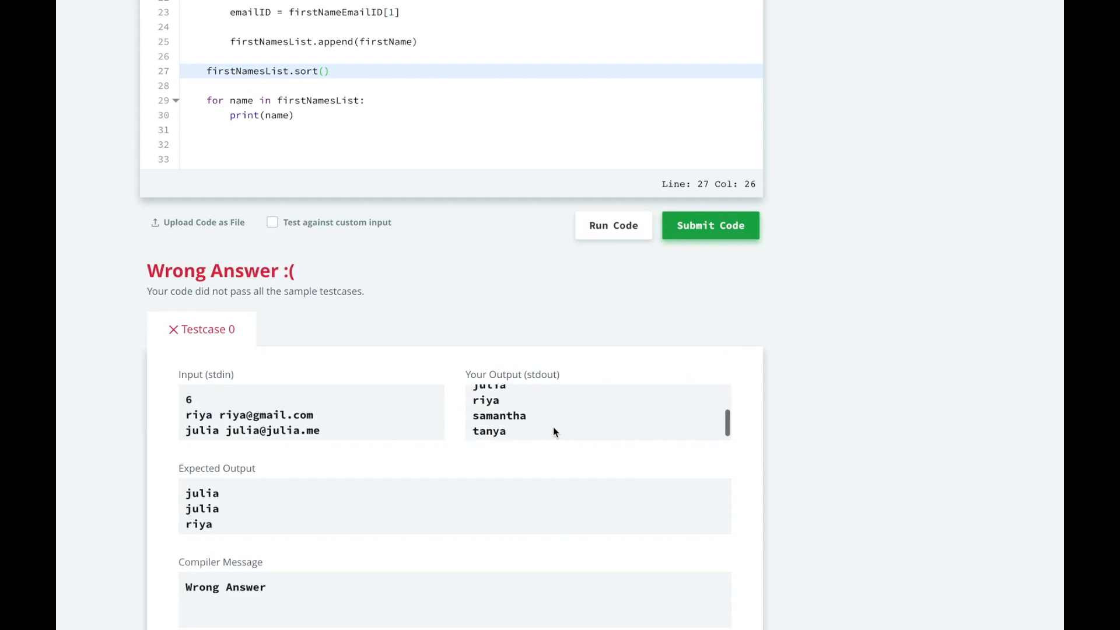
pyautogui.scroll(1, 553, 427)
pyautogui.scroll(1, 553, 427)
pyautogui.scroll(2, 809, 307)
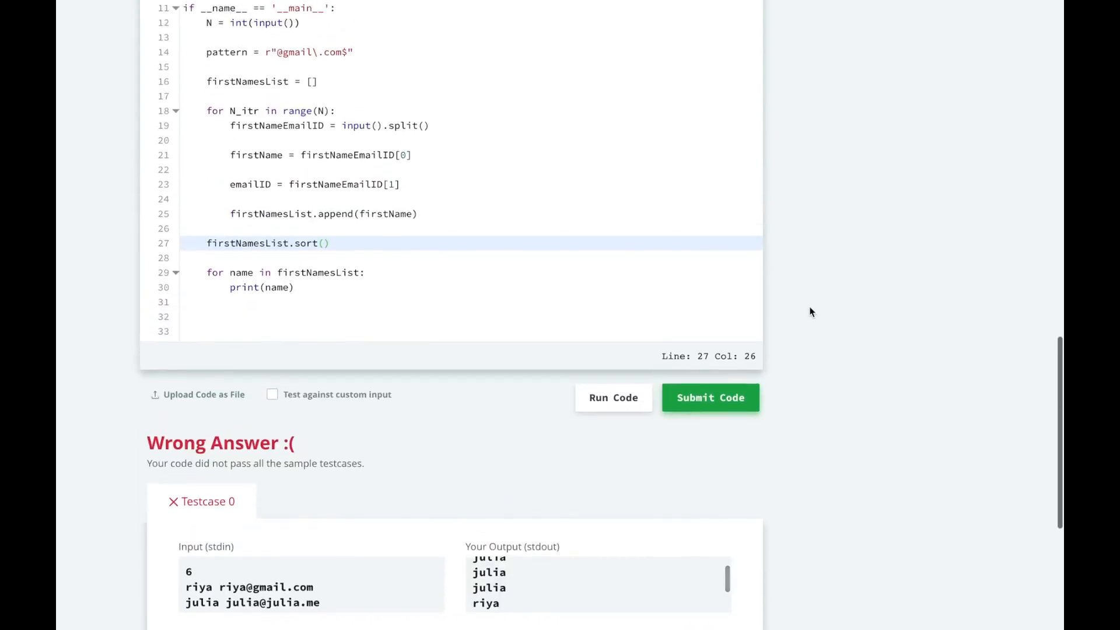
pyautogui.scroll(2, 809, 311)
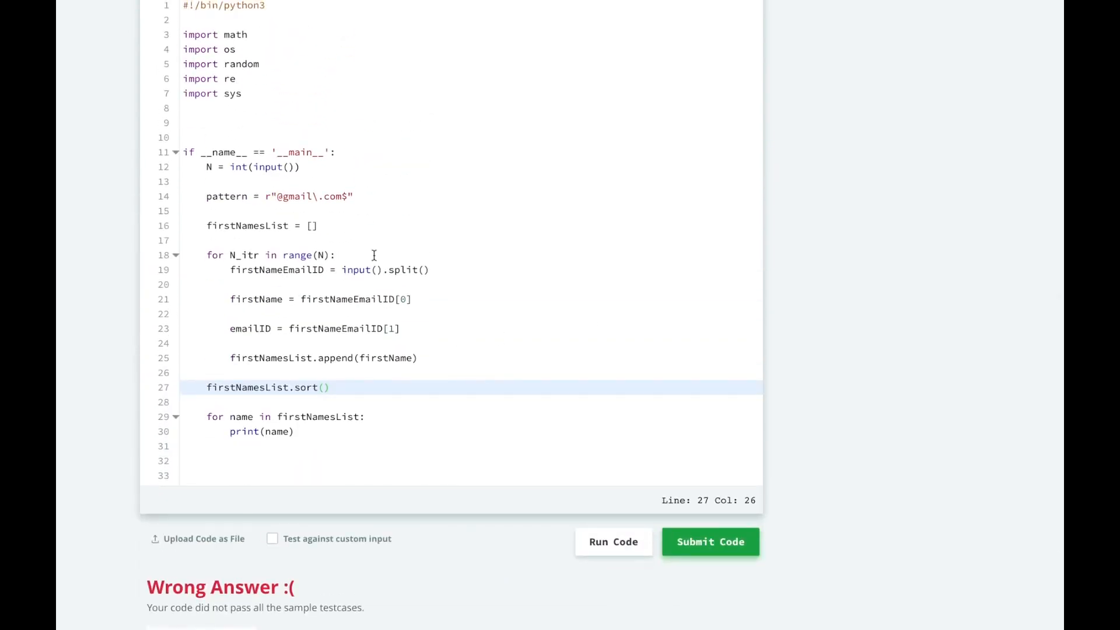
# Add regex = re.compile(pattern) below the pattern line and highlight the regex name
pyautogui.click(358, 198)
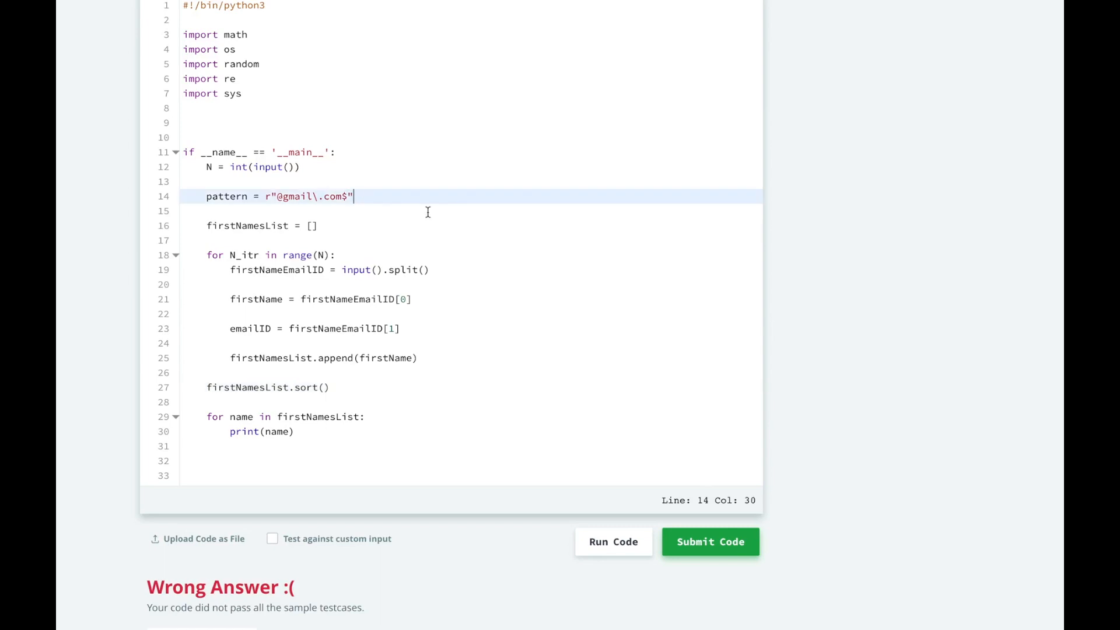
pyautogui.press('Return')
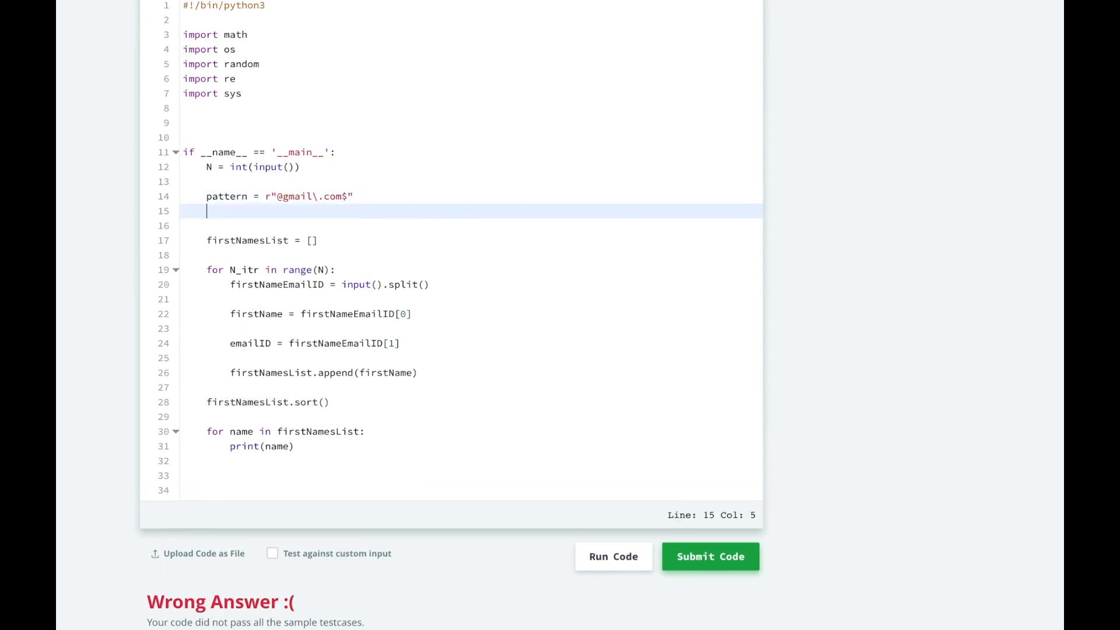
pyautogui.write('regex = ')
pyautogui.write('re.comp')
pyautogui.press('Tab')
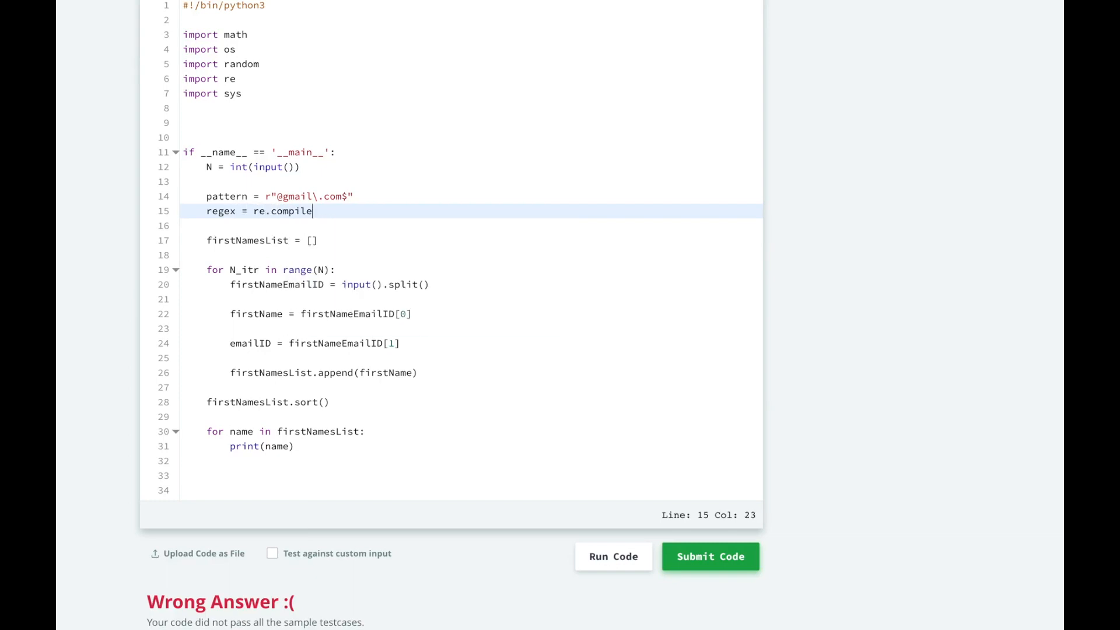
pyautogui.write('(pattern)')
pyautogui.doubleClick(259, 211)
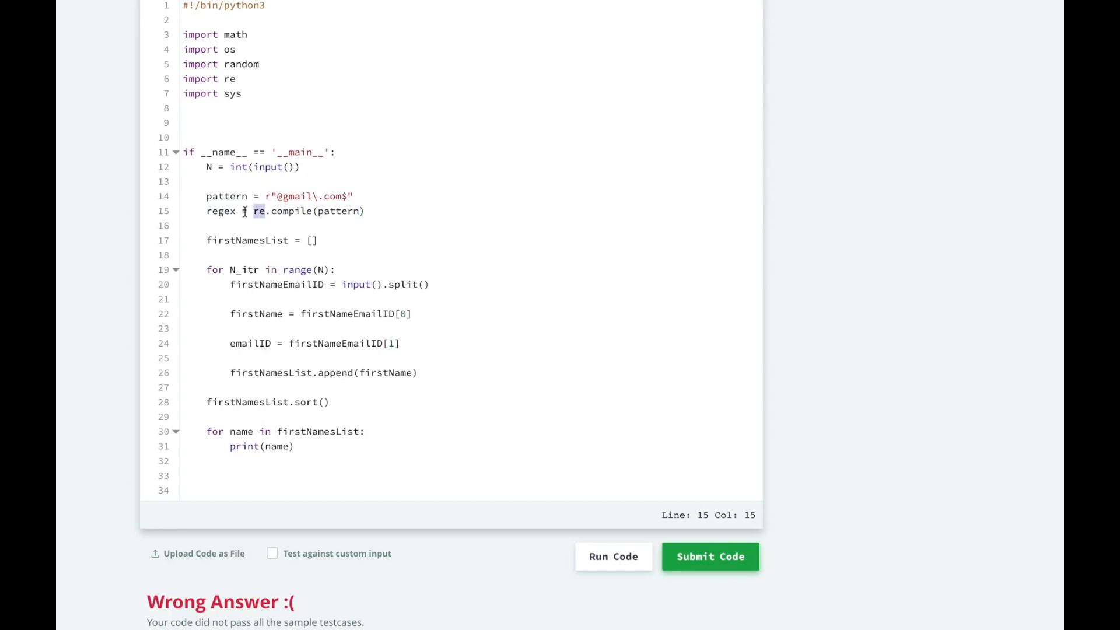
pyautogui.doubleClick(220, 211)
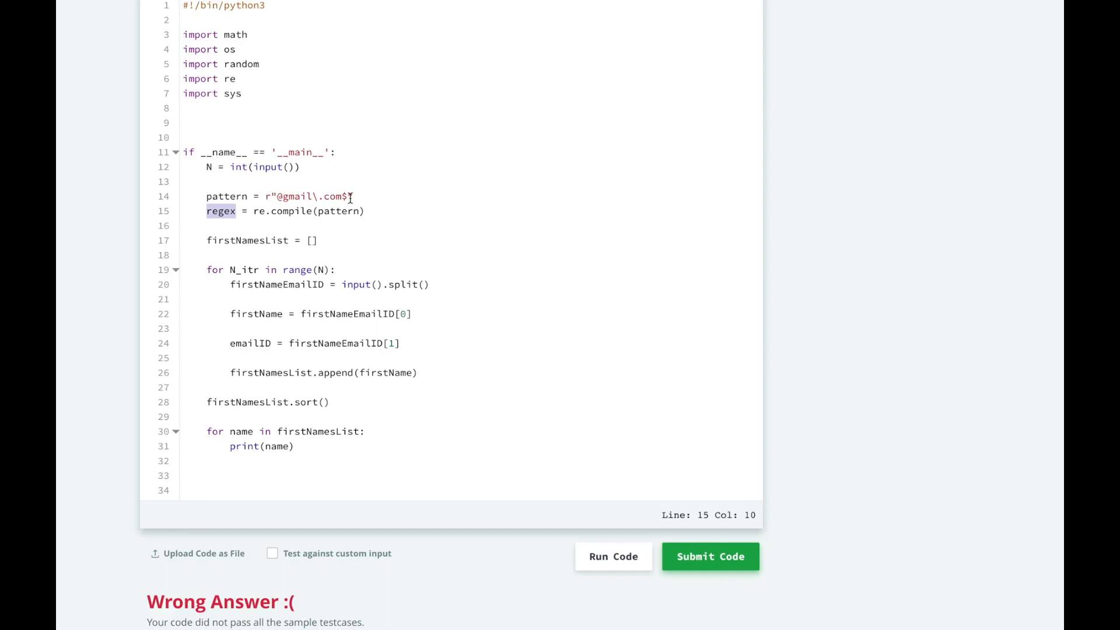
pyautogui.scroll(-1, 350, 197)
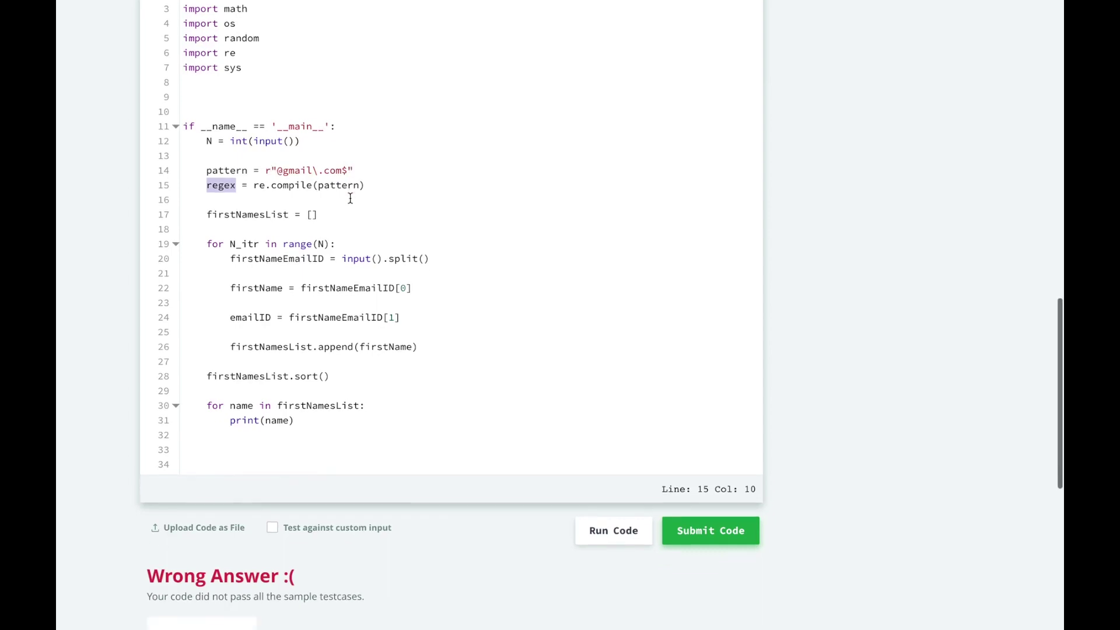
# Guard the append with 'if regex.search(emailID):' and indent the append inside that block
pyautogui.click(417, 318)
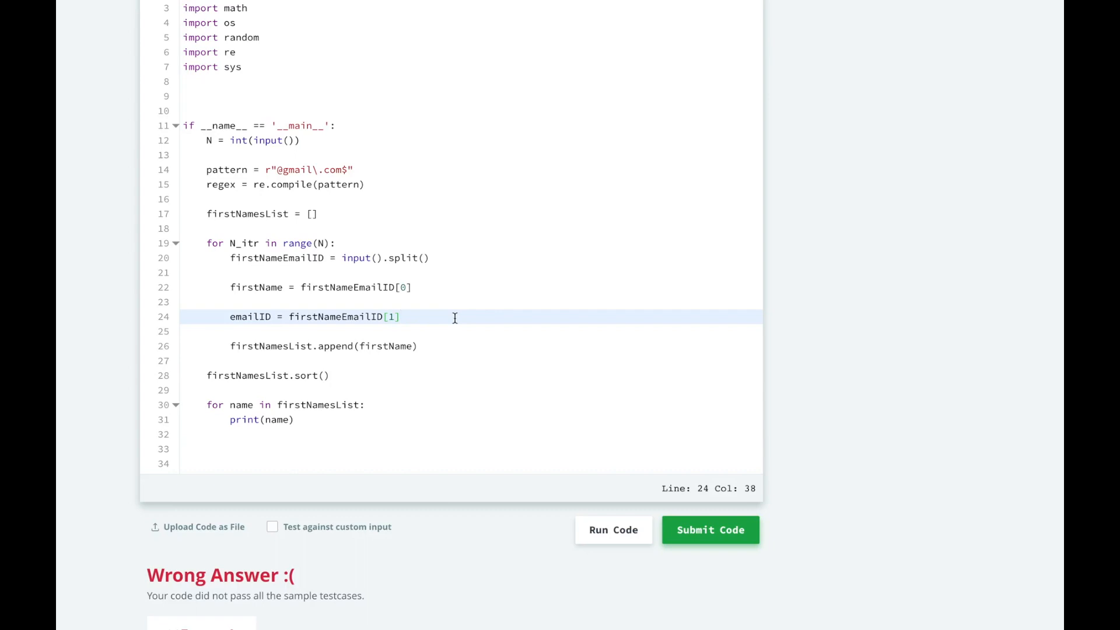
pyautogui.press('Return')
pyautogui.press('Return')
pyautogui.write('if')
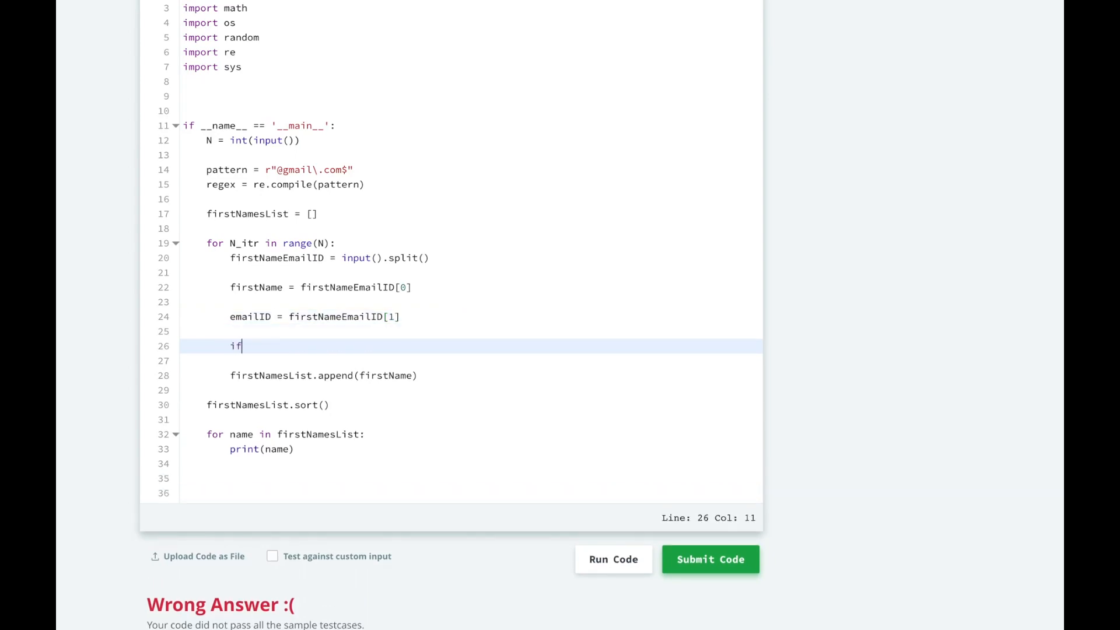
pyautogui.write(' regex.')
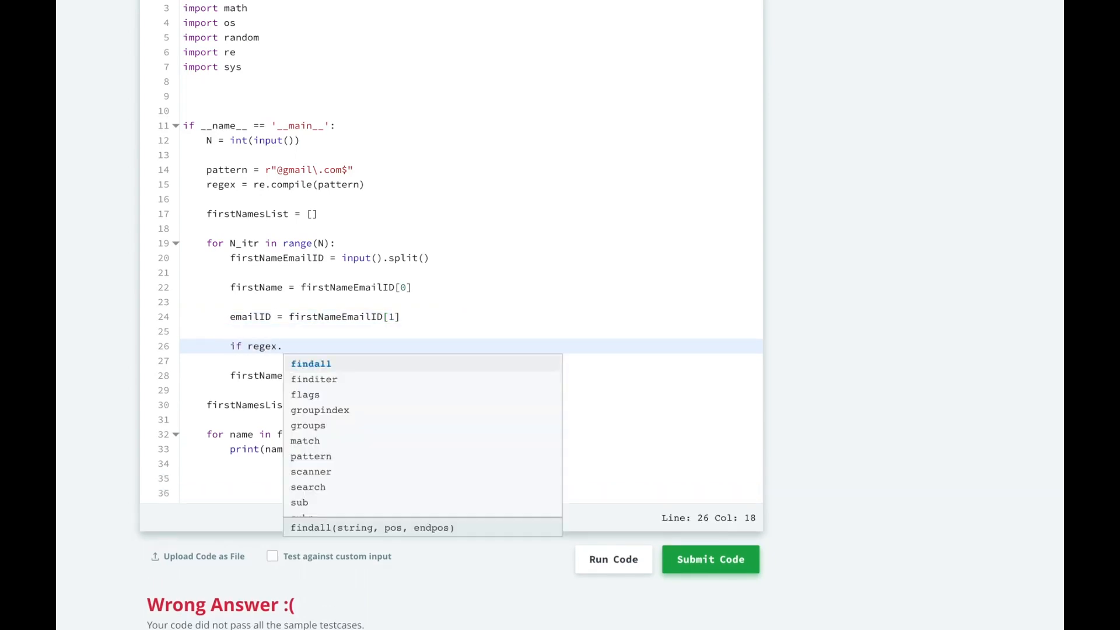
pyautogui.write('search')
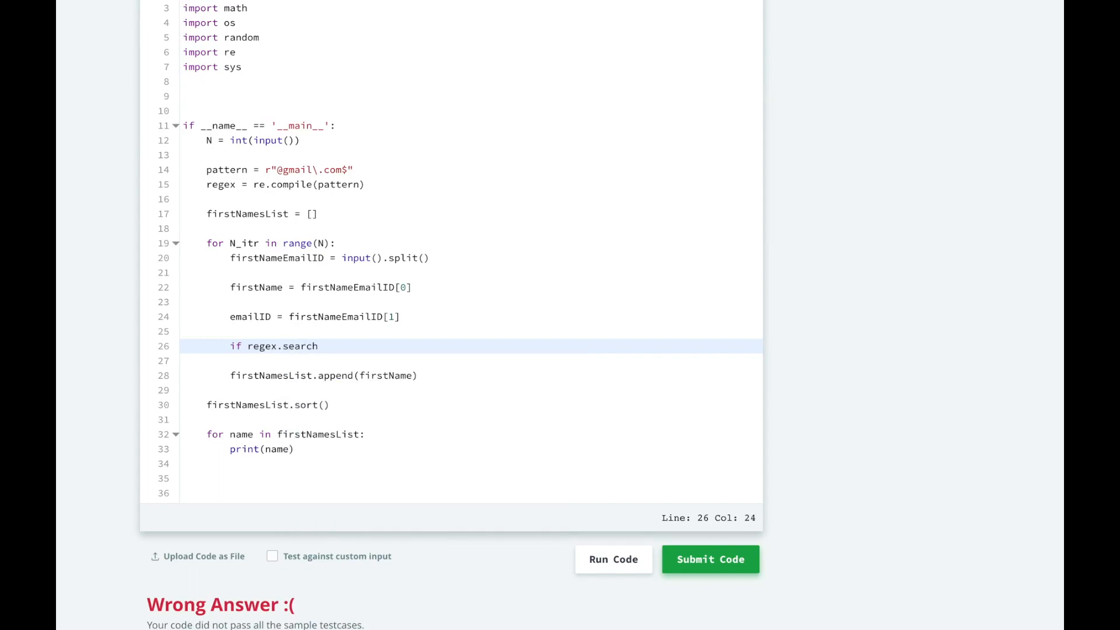
pyautogui.write('(email')
pyautogui.write('ID):')
pyautogui.click(341, 364)
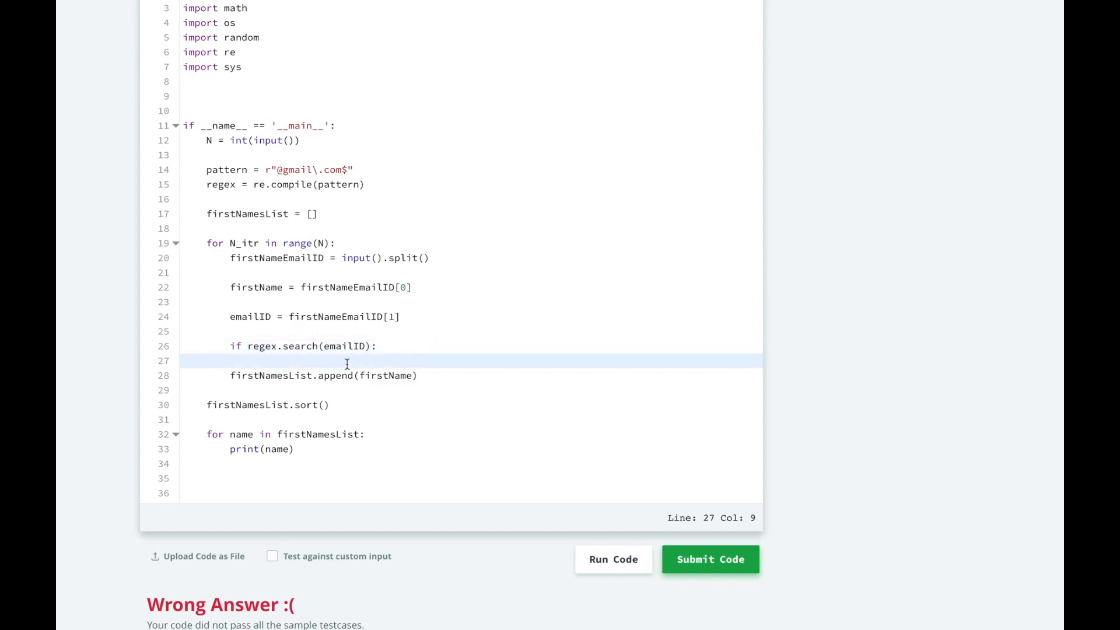
pyautogui.press('BackSpace')
pyautogui.press('Down')
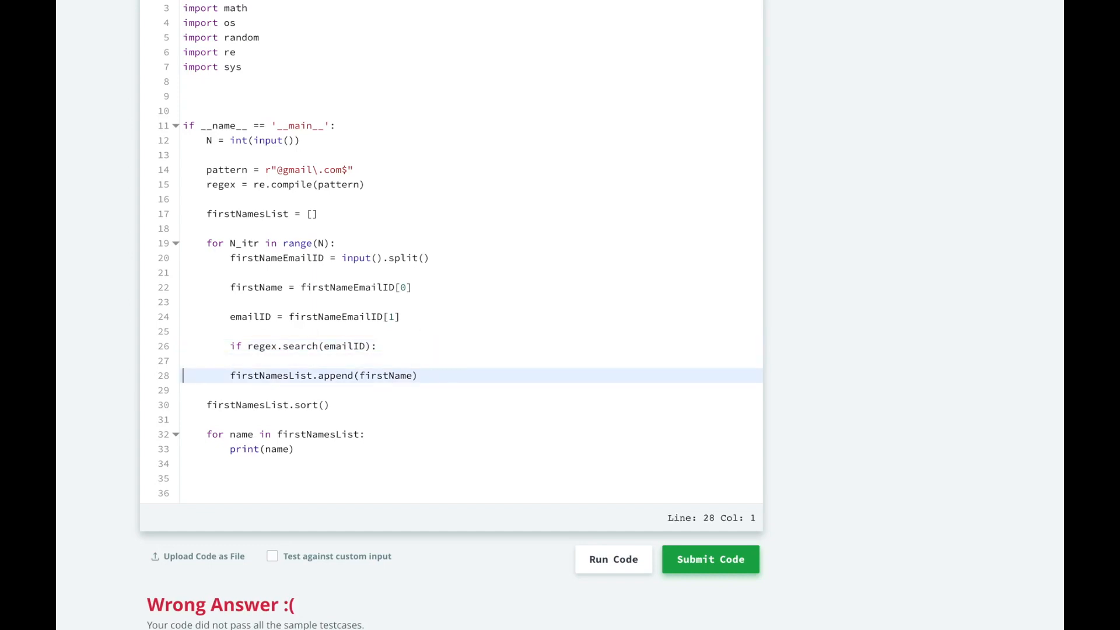
pyautogui.press('Tab')
pyautogui.press('Up')
pyautogui.press('BackSpace')
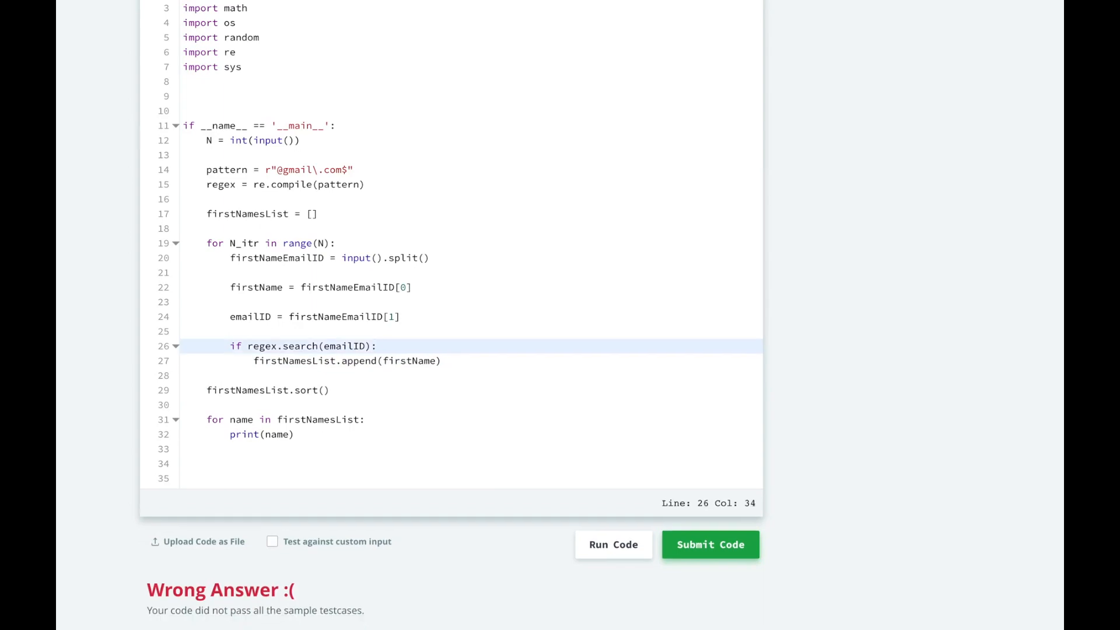
pyautogui.doubleClick(425, 361)
pyautogui.doubleClick(314, 361)
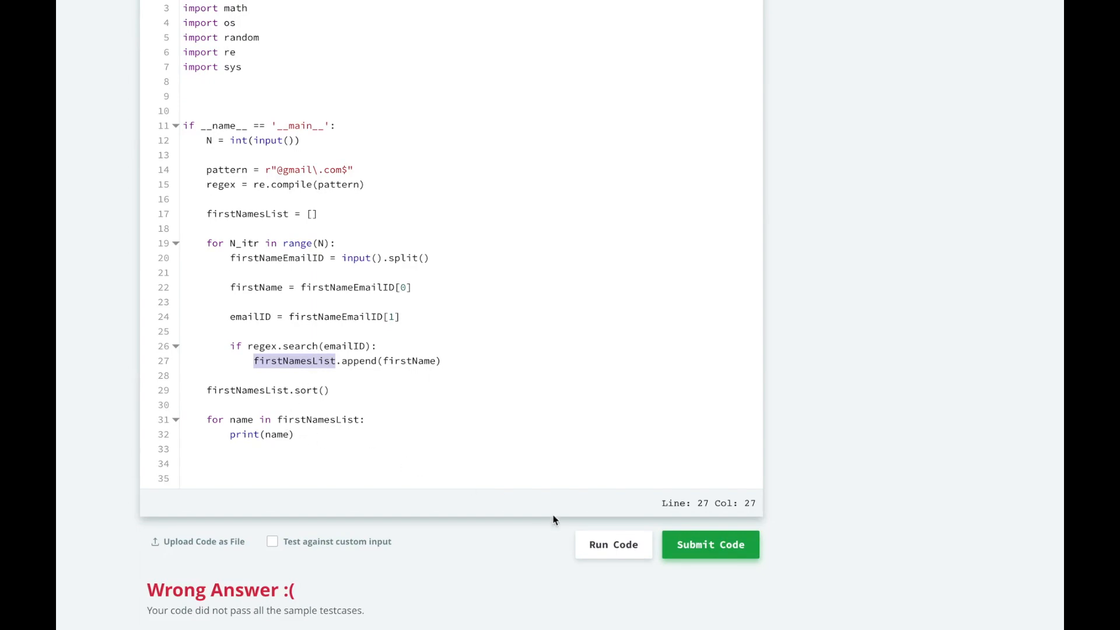
# Run the code so sample Testcase 0 passes
pyautogui.click(594, 545)
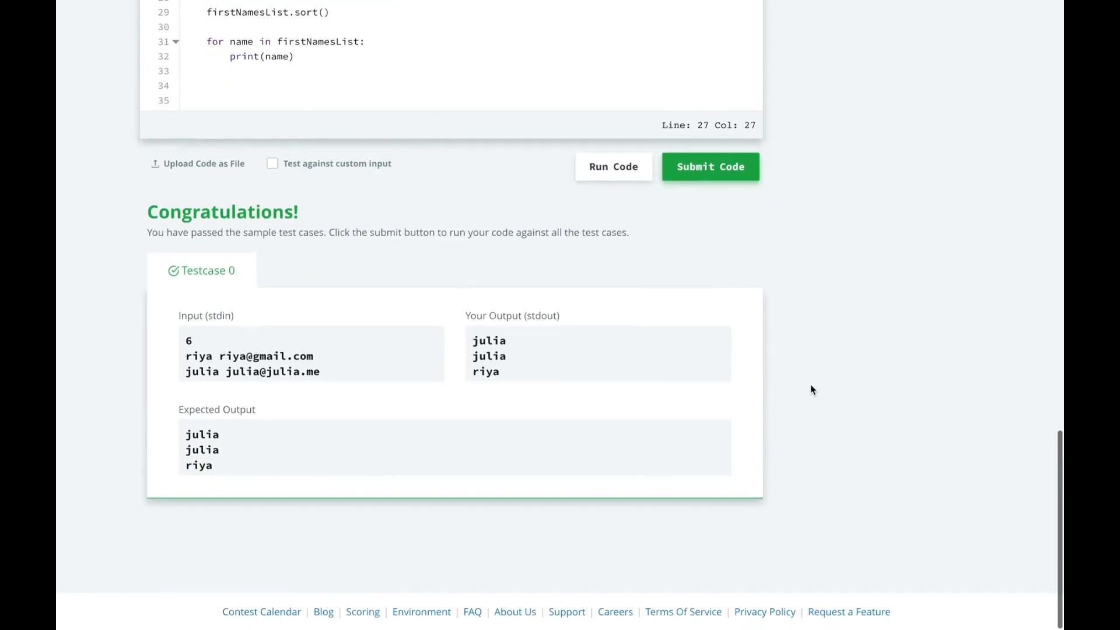
pyautogui.scroll(5, 810, 388)
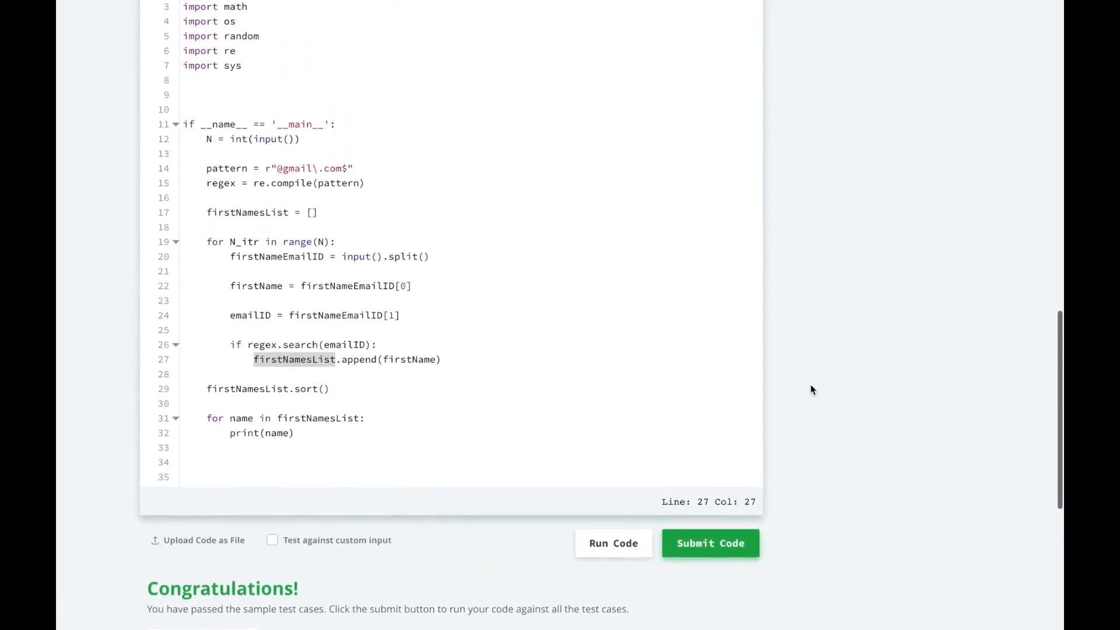
pyautogui.scroll(1, 810, 390)
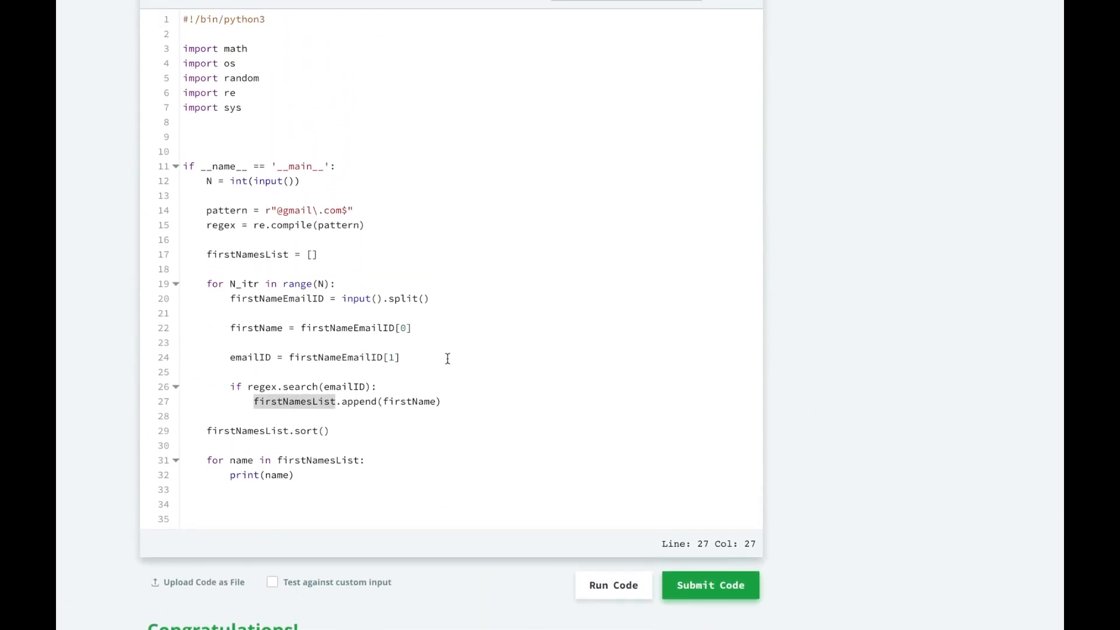
pyautogui.moveTo(231, 327)
pyautogui.mouseDown()
pyautogui.moveTo(433, 341)
pyautogui.moveTo(430, 355)
pyautogui.mouseUp()
pyautogui.click(430, 356)
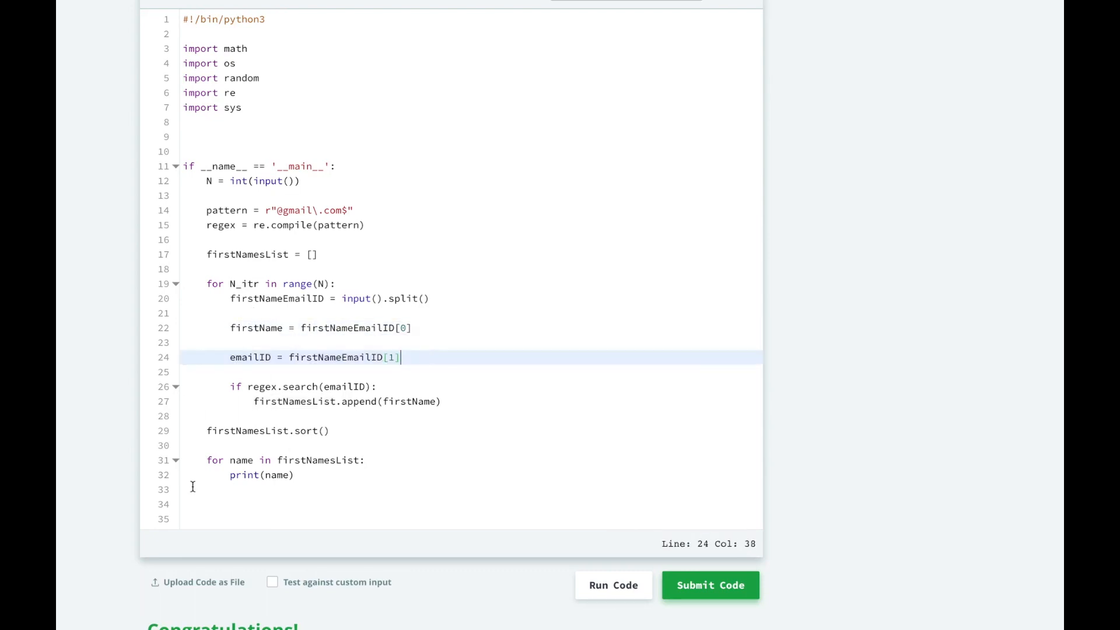
pyautogui.click(209, 460)
pyautogui.moveTo(211, 456); pyautogui.dragTo(305, 472)
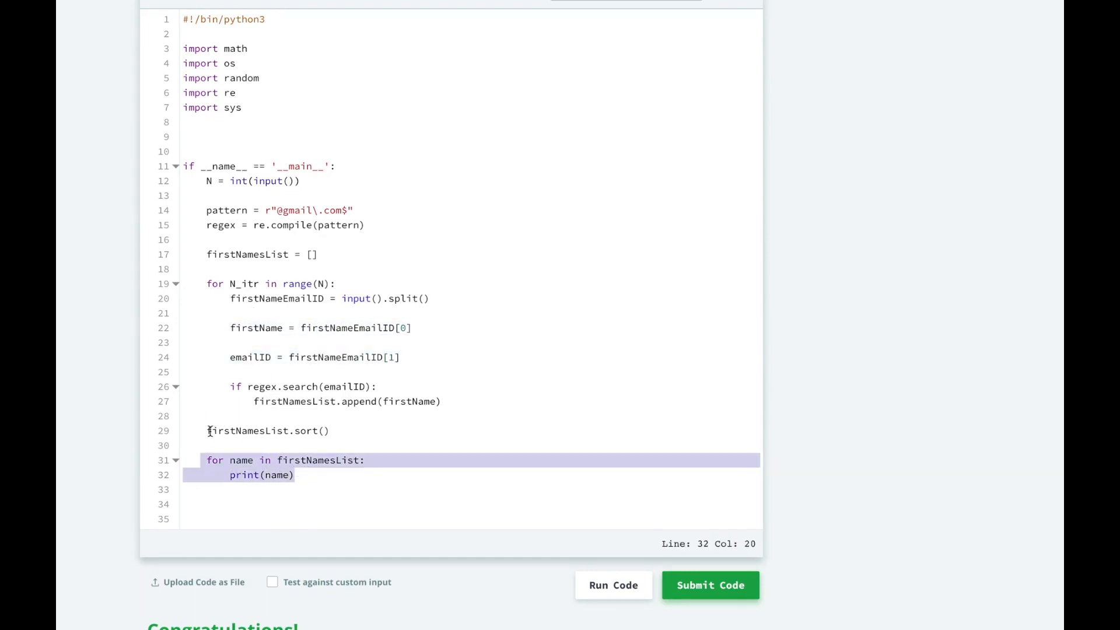
pyautogui.moveTo(208, 431); pyautogui.dragTo(332, 428)
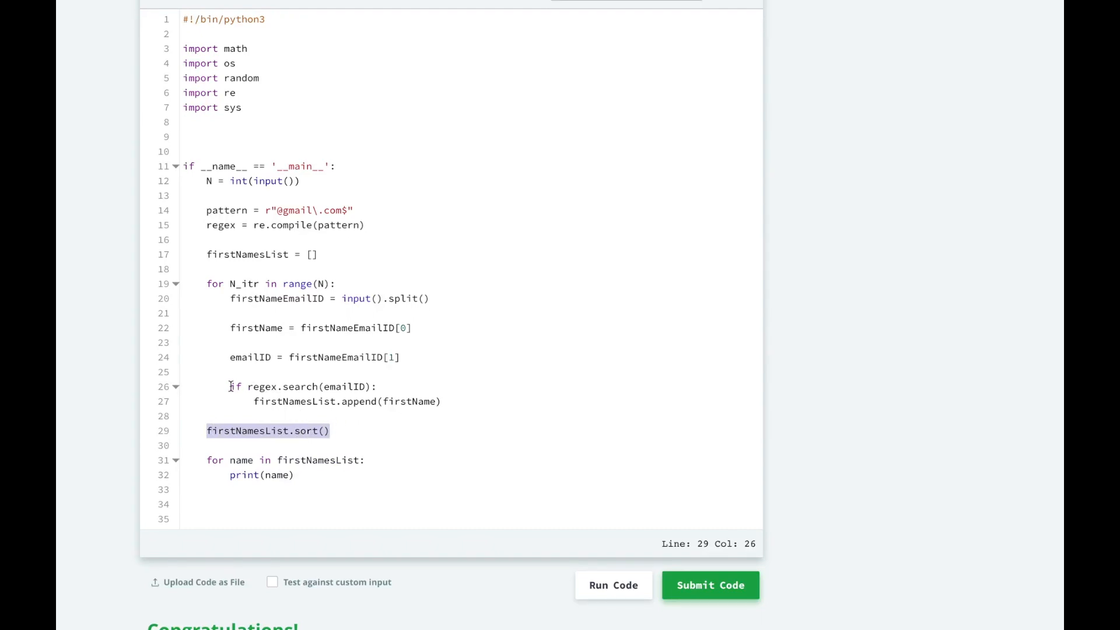
pyautogui.moveTo(230, 386); pyautogui.dragTo(378, 387)
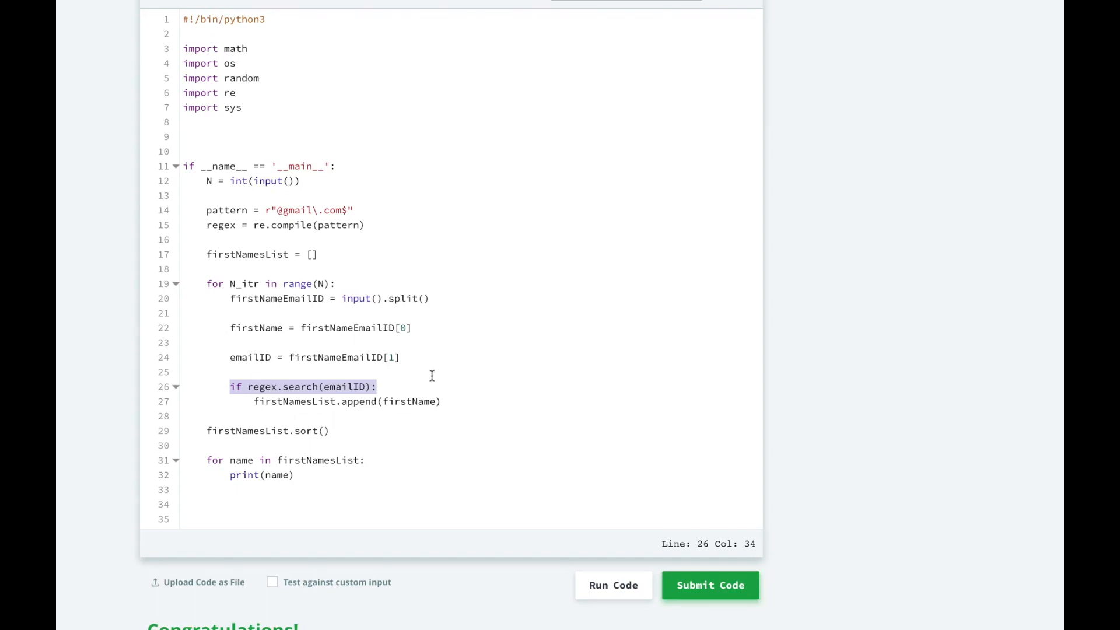
# Submit the gmail-filtering solution for full grading
pyautogui.click(700, 591)
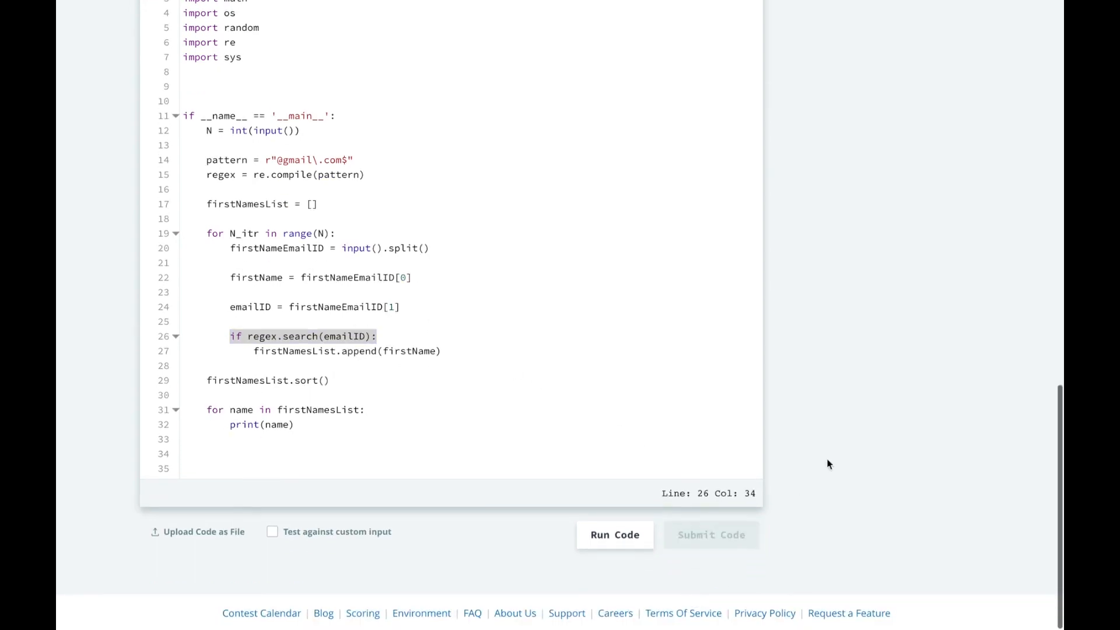